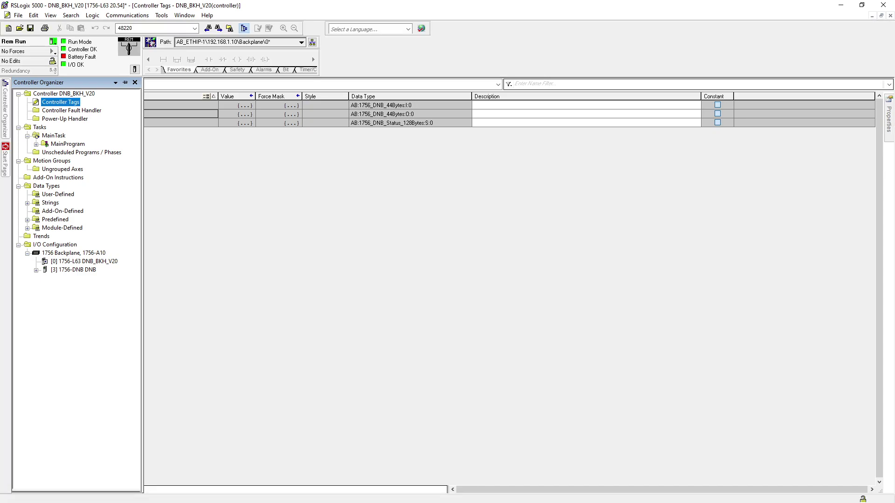
{"action": "double_click", "coordinate": [69, 269]}
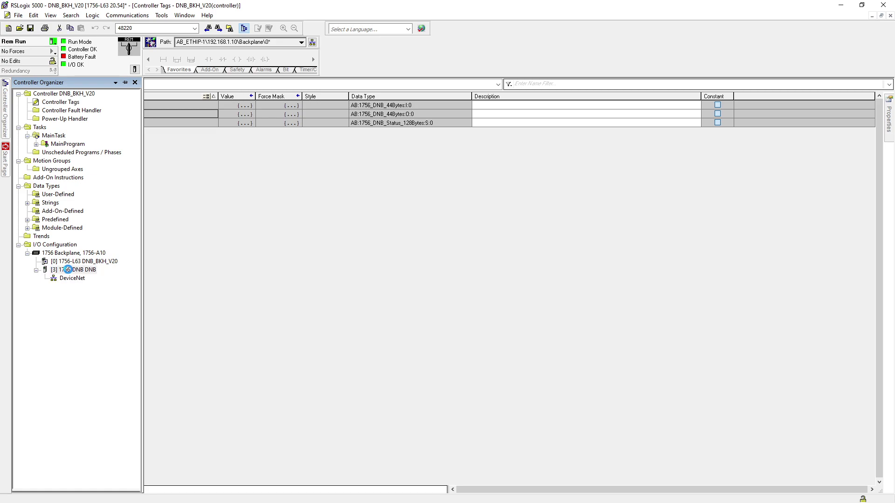
{"action": "left_click_drag", "start_coordinate": [182, 88], "coordinate": [378, 130]}
{"action": "left_click", "coordinate": [284, 140]}
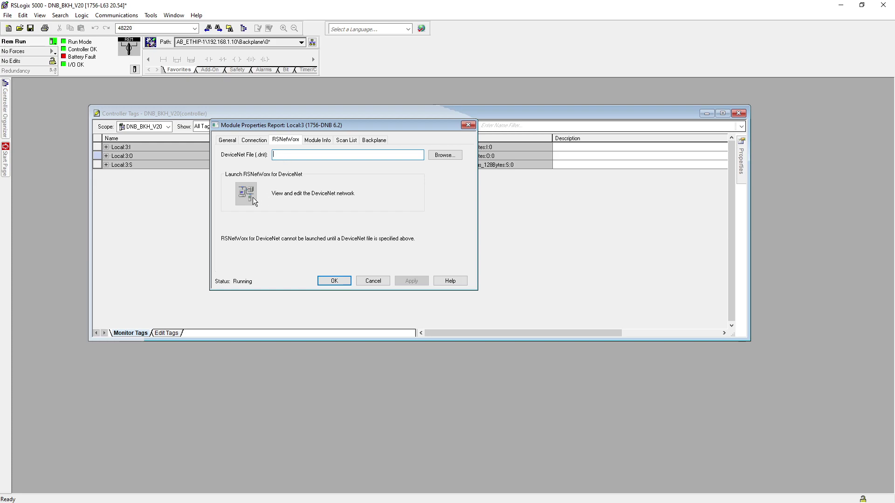
{"action": "left_click", "coordinate": [363, 282]}
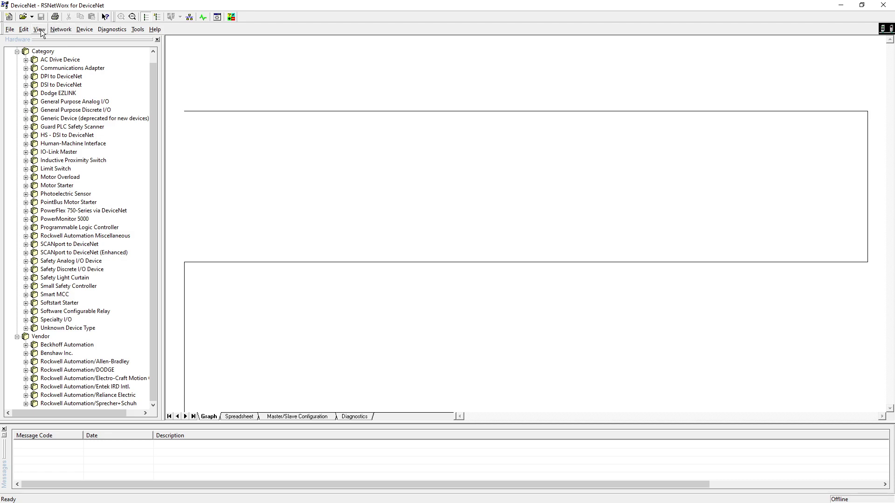
Go online via AB_ETHIP-1 > 192.168.1.10 > Backplane > slot 03 1756-DNB, DeviceNet port A.
{"action": "left_click", "coordinate": [59, 29]}
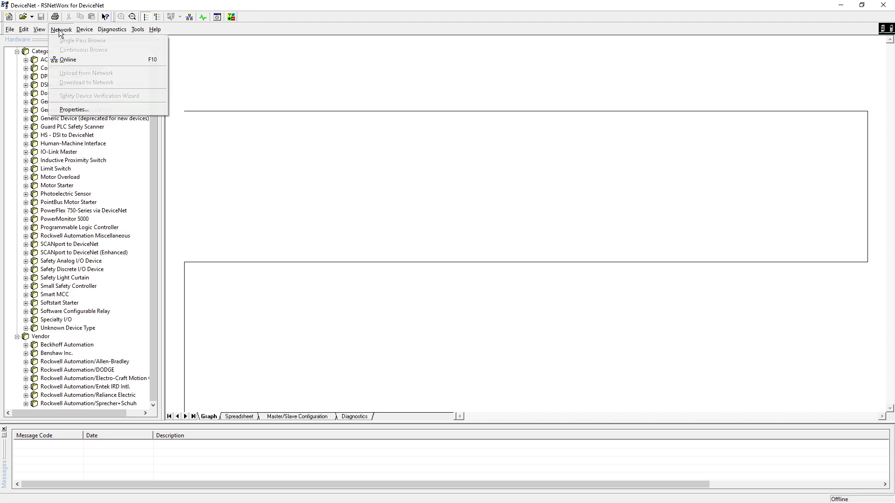
{"action": "left_click", "coordinate": [65, 58]}
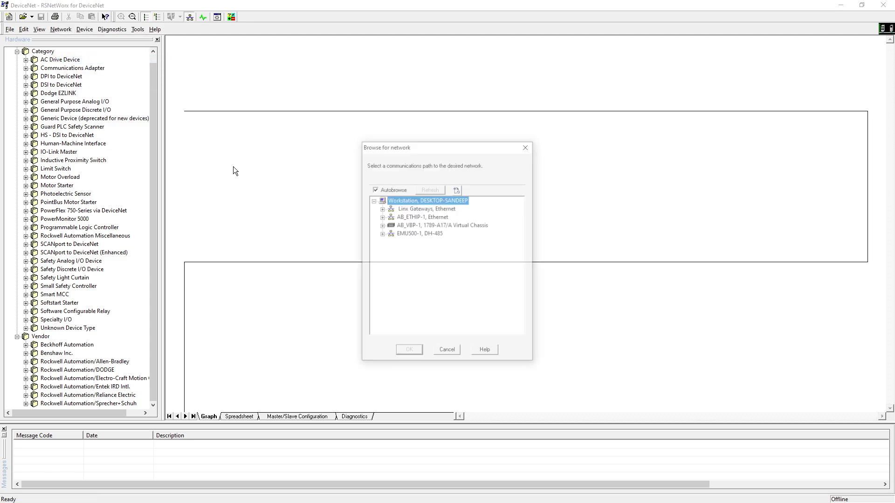
{"action": "left_click", "coordinate": [381, 218]}
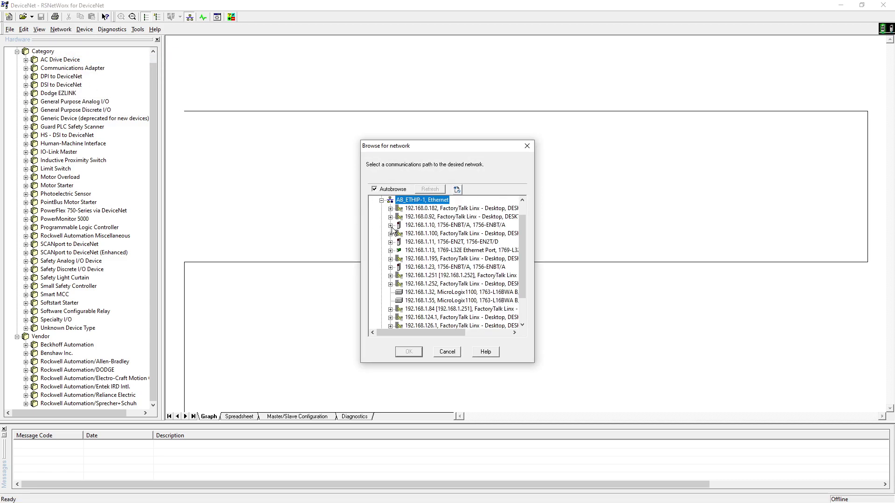
{"action": "left_click", "coordinate": [391, 226]}
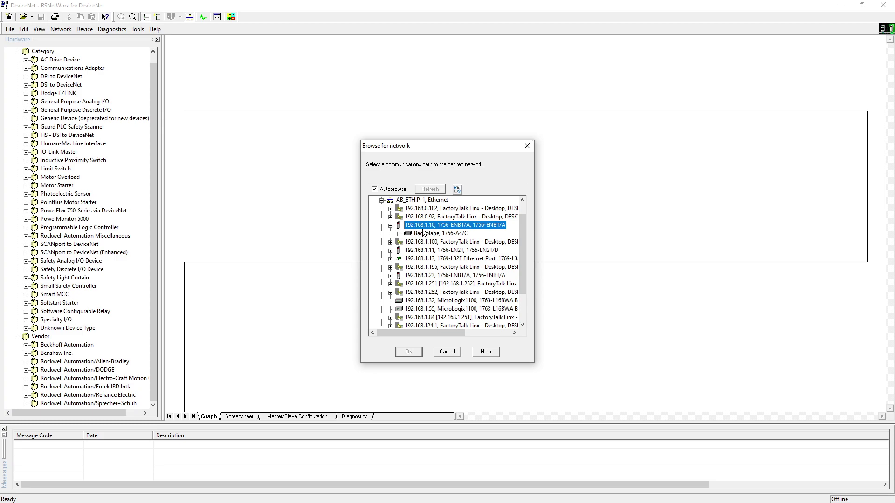
{"action": "left_click", "coordinate": [400, 234]}
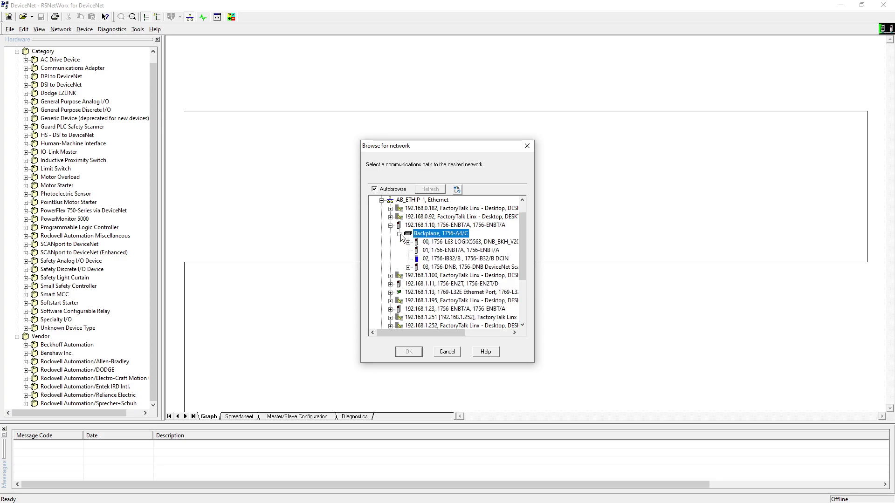
{"action": "left_click", "coordinate": [441, 268]}
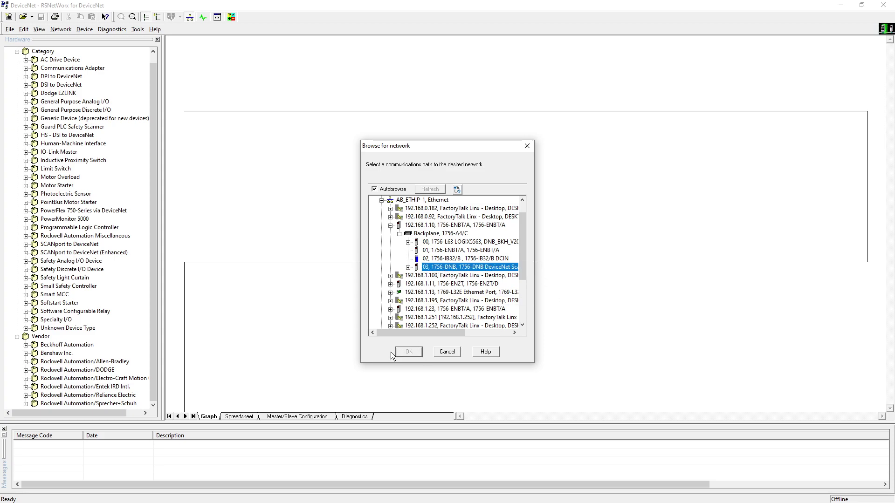
{"action": "left_click", "coordinate": [408, 268]}
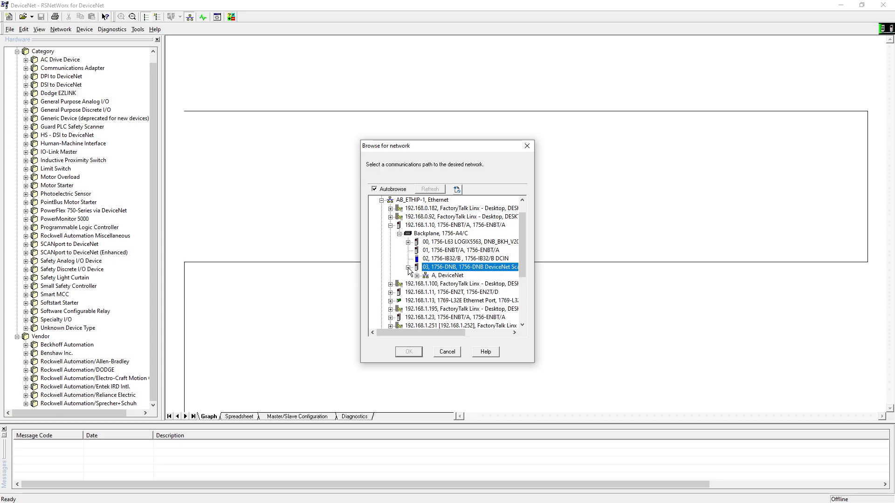
{"action": "left_click", "coordinate": [445, 276]}
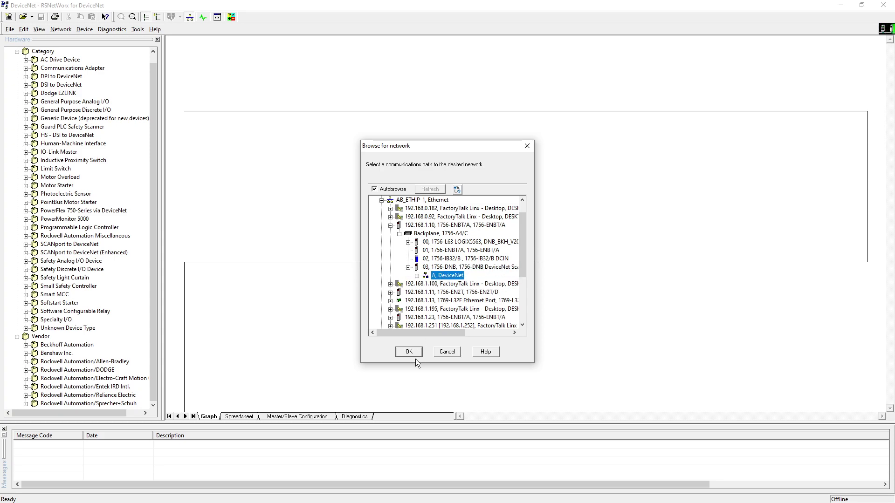
{"action": "left_click", "coordinate": [408, 352]}
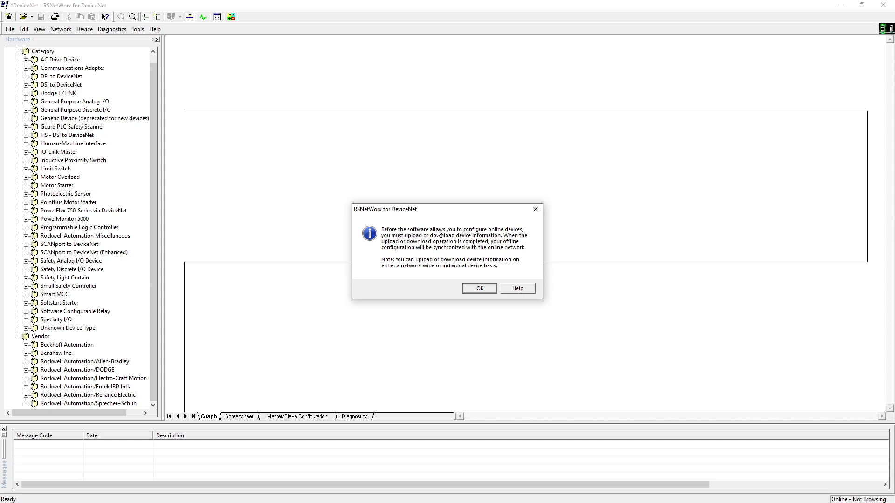
Acknowledge the upload/download notice so browsing finds the 1756-DNB at 00 and BK5210 at 07.
{"action": "left_click", "coordinate": [480, 289]}
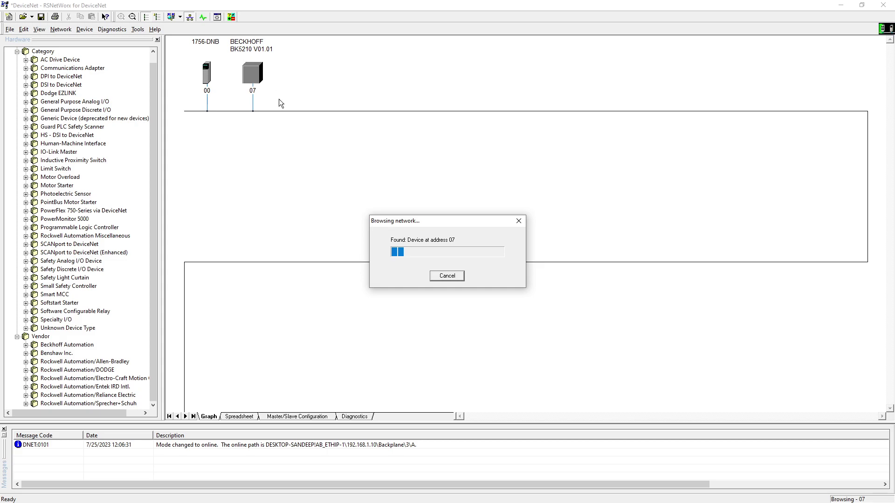
Stop the network browse and upload the BK5210's parameters from the device.
{"action": "left_click", "coordinate": [446, 276]}
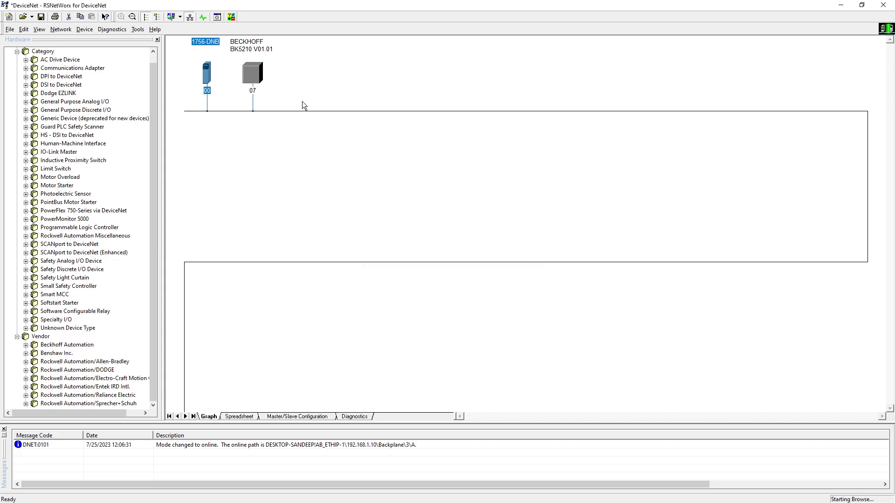
{"action": "double_click", "coordinate": [248, 71]}
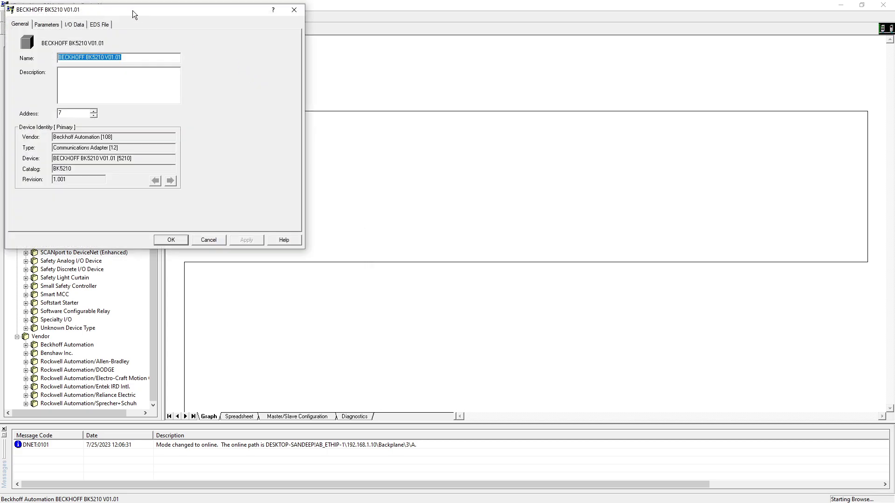
{"action": "left_click_drag", "start_coordinate": [132, 11], "coordinate": [548, 80]}
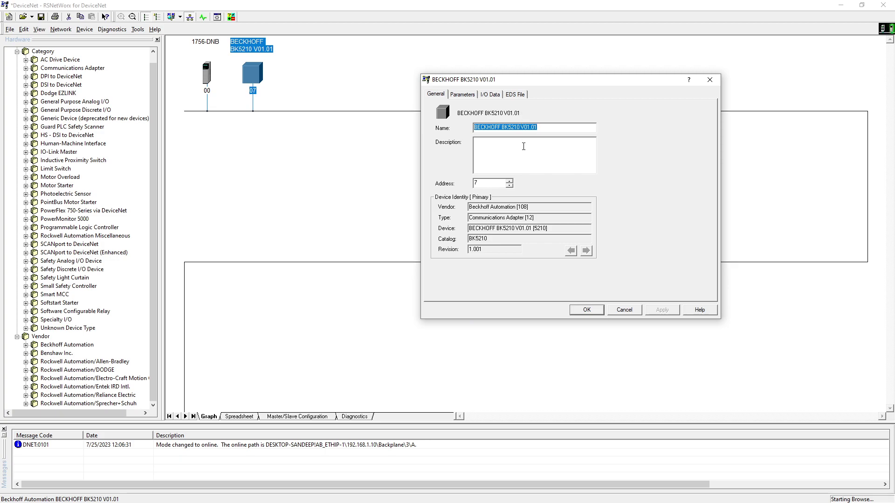
{"action": "left_click", "coordinate": [466, 94]}
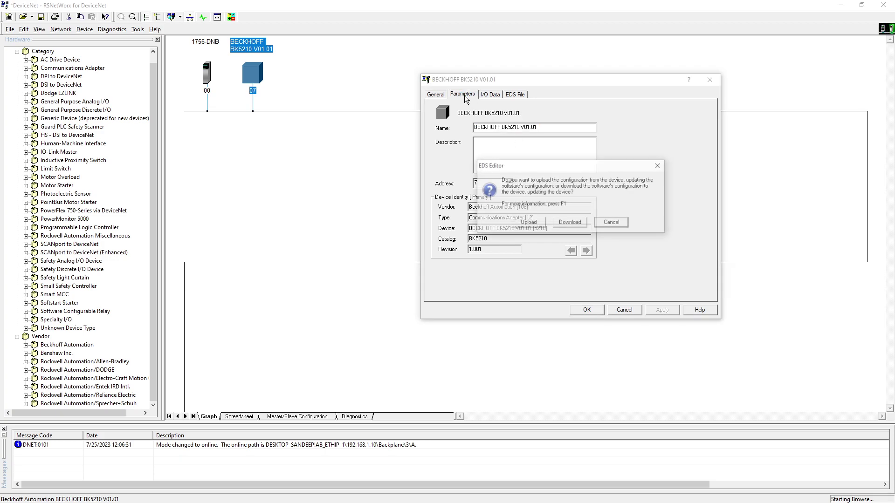
{"action": "left_click", "coordinate": [532, 222]}
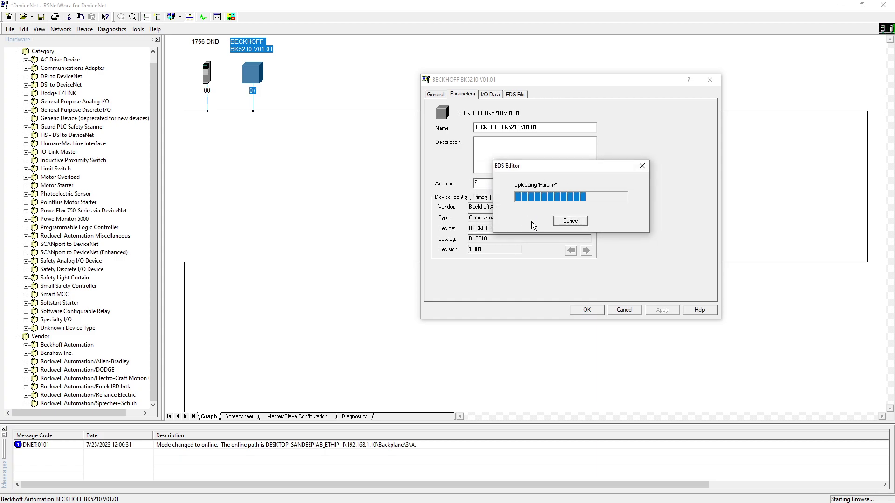
{"action": "left_click", "coordinate": [466, 94]}
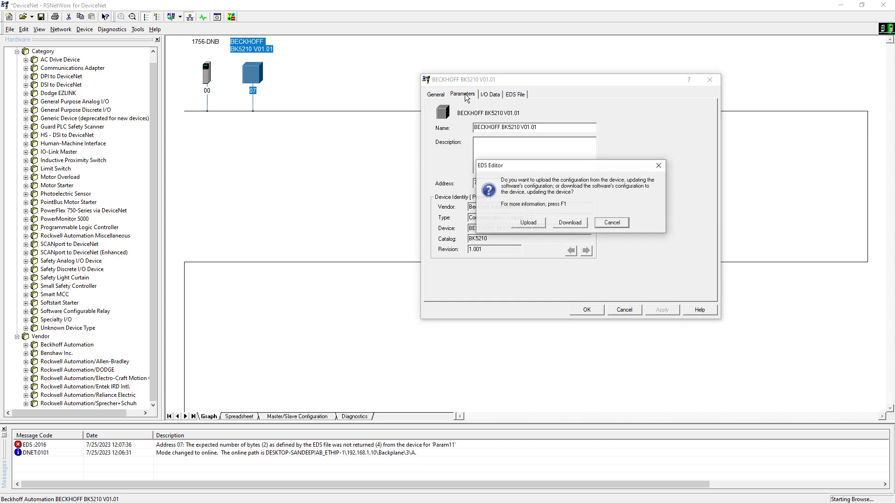
{"action": "left_click", "coordinate": [537, 221]}
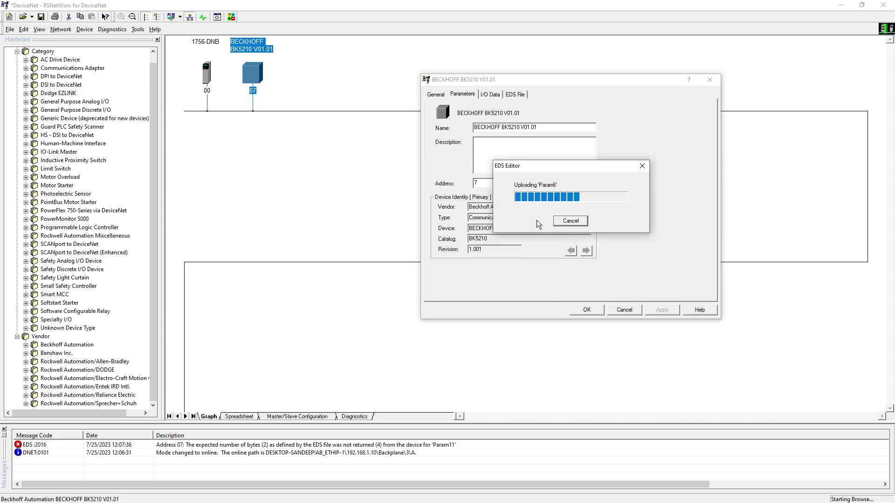
Check the BK5210's I/O data (3-byte input, 2-byte output) and download its parameters.
{"action": "left_click", "coordinate": [490, 94]}
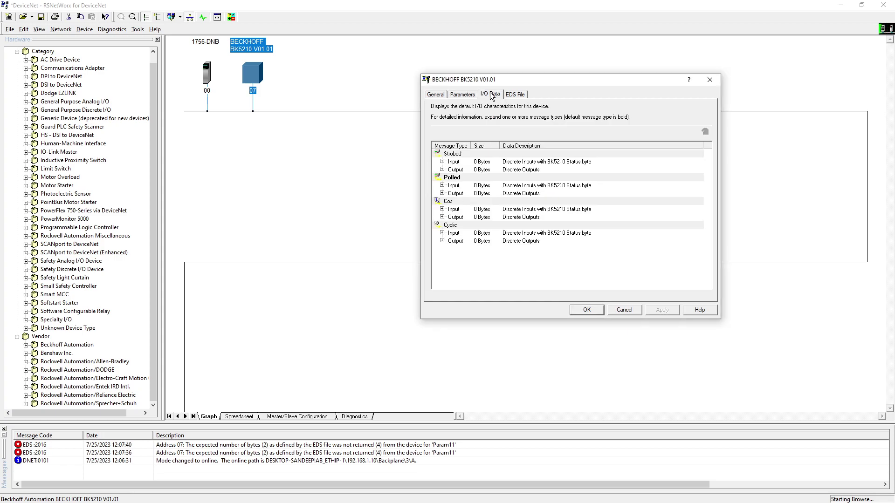
{"action": "left_click", "coordinate": [468, 96]}
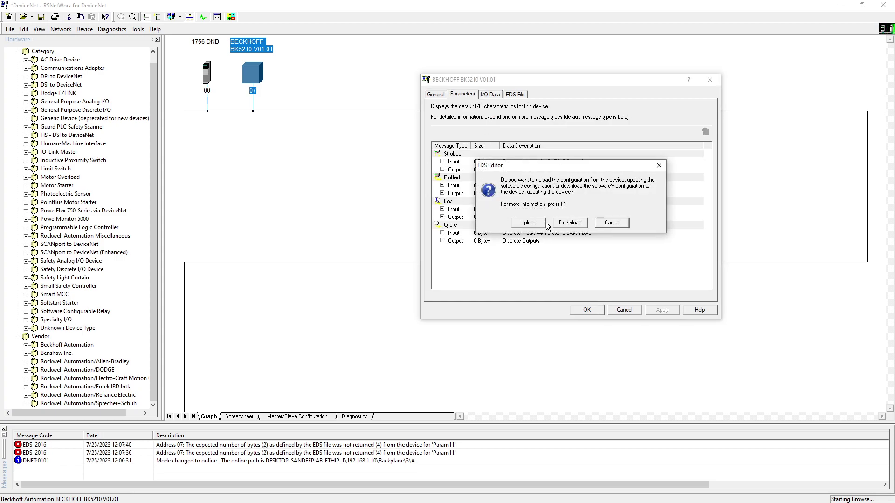
{"action": "left_click", "coordinate": [528, 222]}
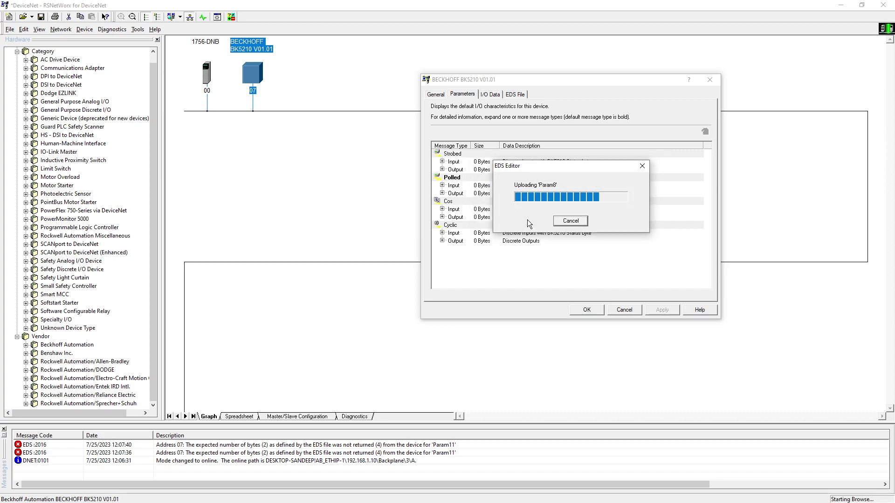
{"action": "left_click", "coordinate": [468, 95]}
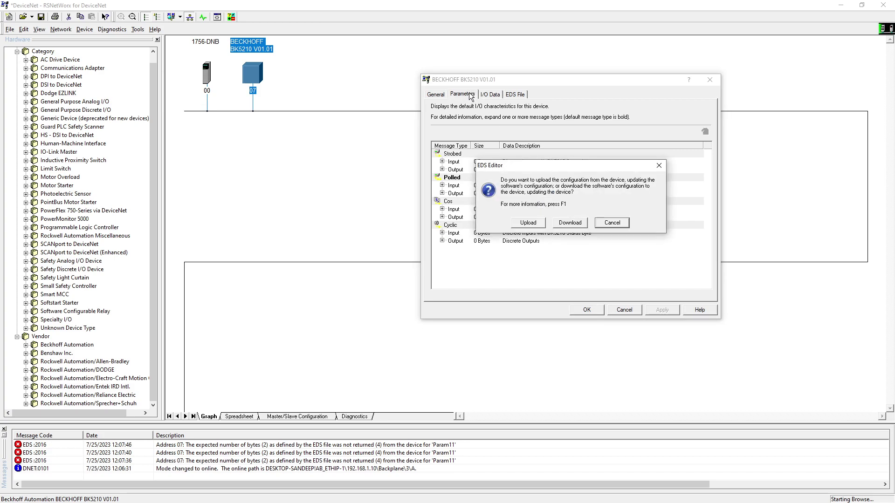
{"action": "left_click", "coordinate": [574, 223]}
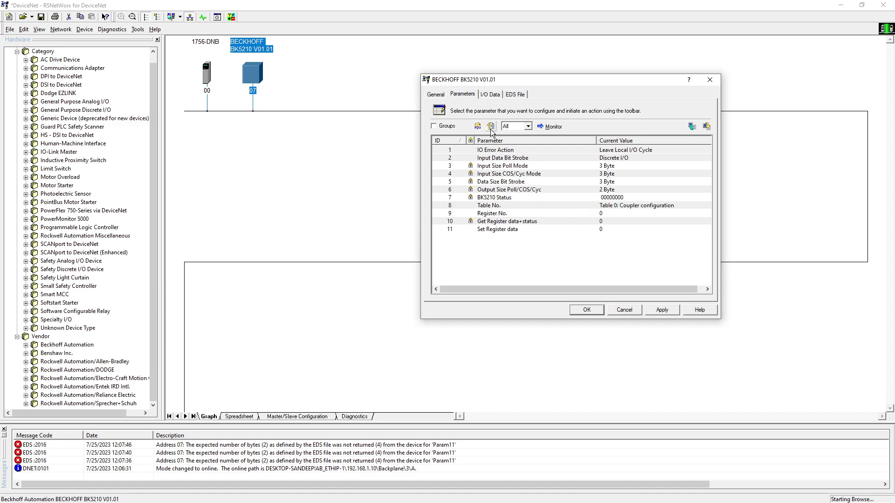
Monitor the BK5210 parameters live, then apply and confirm the download to the device.
{"action": "left_click", "coordinate": [546, 130]}
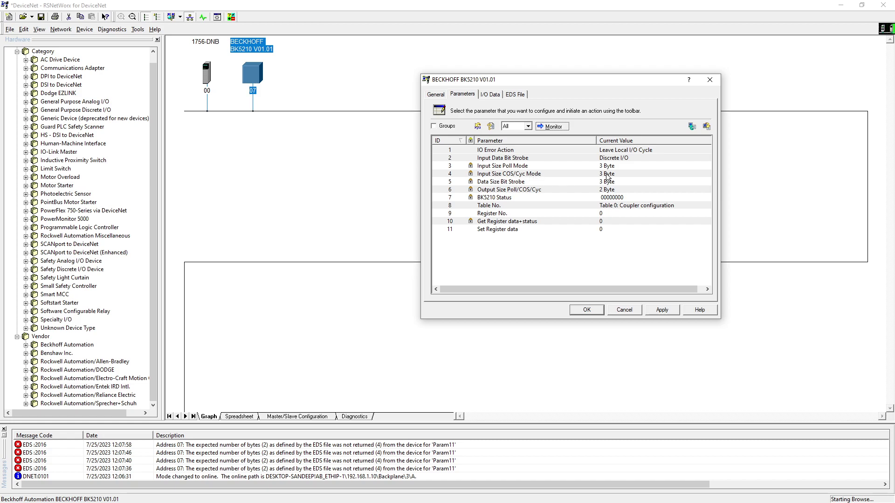
{"action": "mouse_move", "coordinate": [487, 195]}
{"action": "left_click", "coordinate": [662, 310]}
{"action": "left_click", "coordinate": [557, 224]}
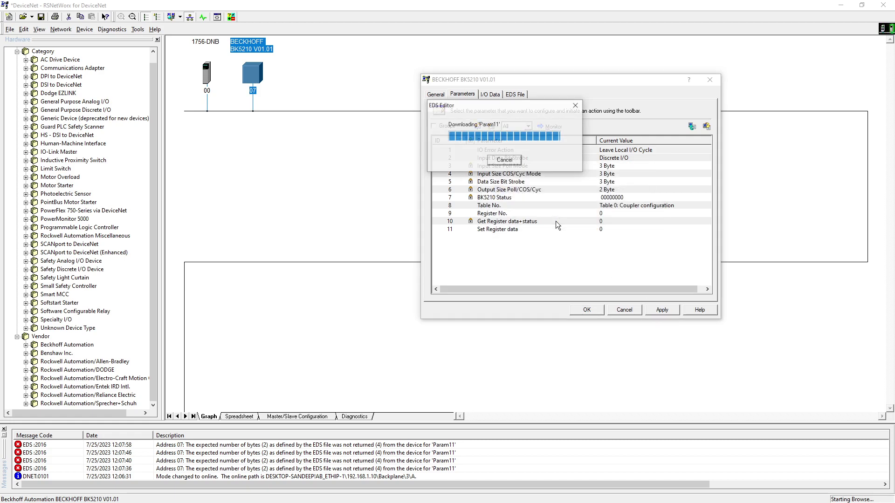
{"action": "left_click", "coordinate": [589, 311]}
Upload the 1756-DNB scanner's current scanlist in its properties.
{"action": "double_click", "coordinate": [206, 73]}
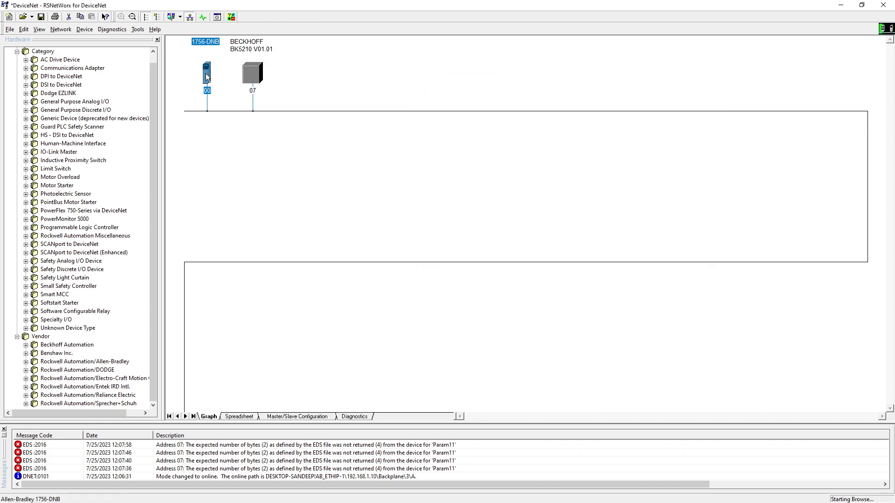
{"action": "left_click_drag", "start_coordinate": [89, 13], "coordinate": [574, 105]}
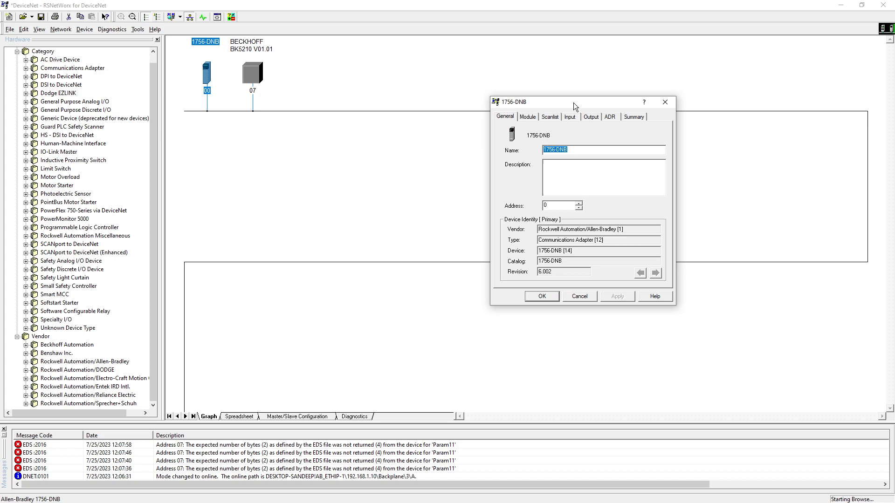
{"action": "left_click", "coordinate": [549, 118]}
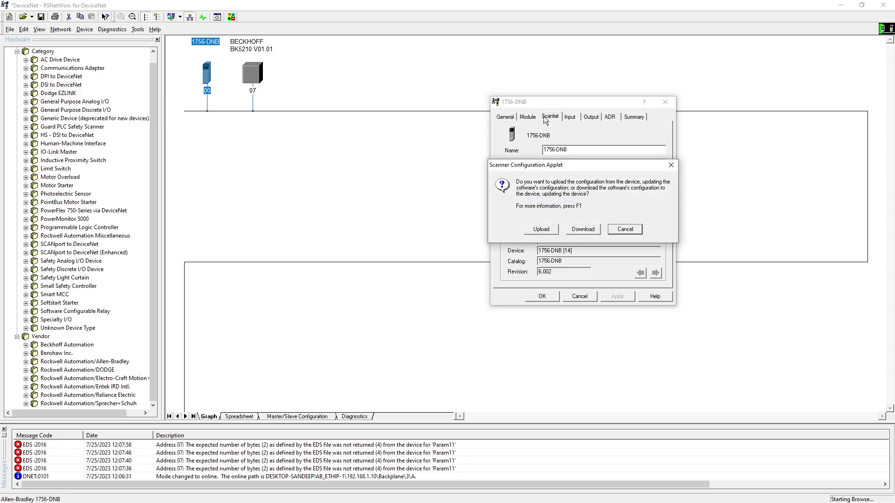
{"action": "left_click", "coordinate": [548, 230]}
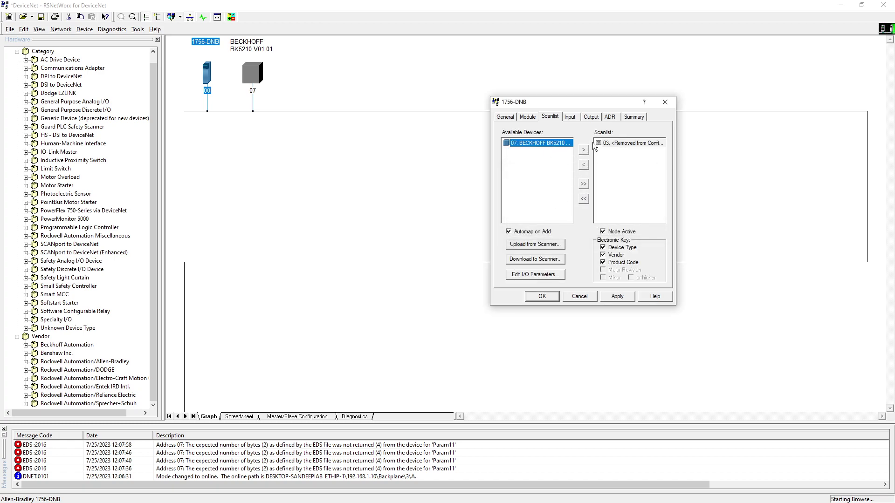
Remove node 03 from the scanlist and add the BECKHOFF BK5210 at node 07.
{"action": "left_click", "coordinate": [618, 144]}
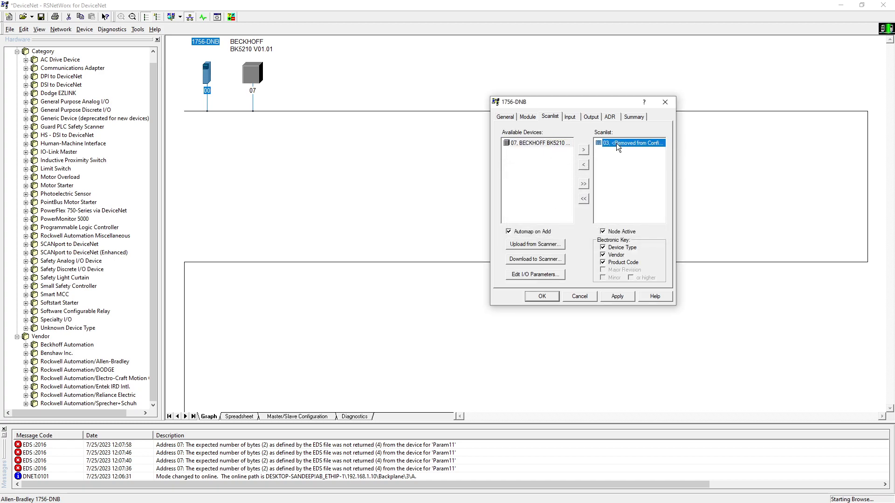
{"action": "left_click", "coordinate": [584, 166]}
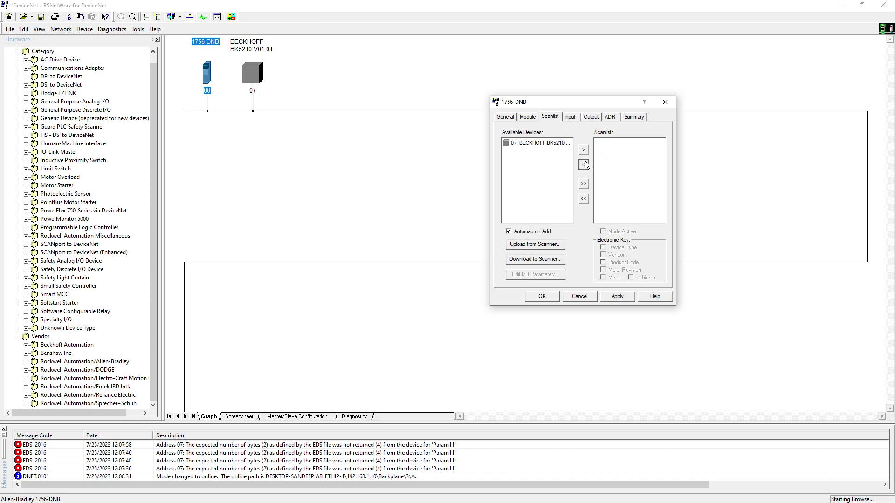
{"action": "left_click", "coordinate": [543, 143]}
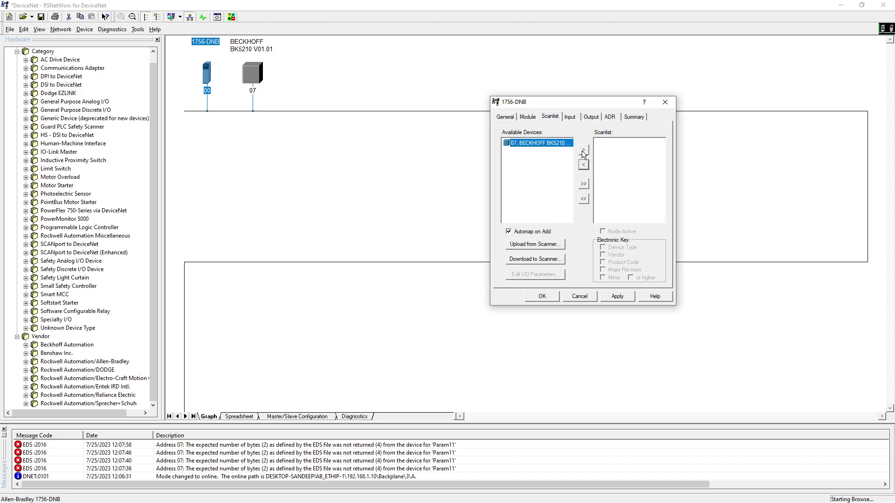
{"action": "left_click", "coordinate": [582, 150]}
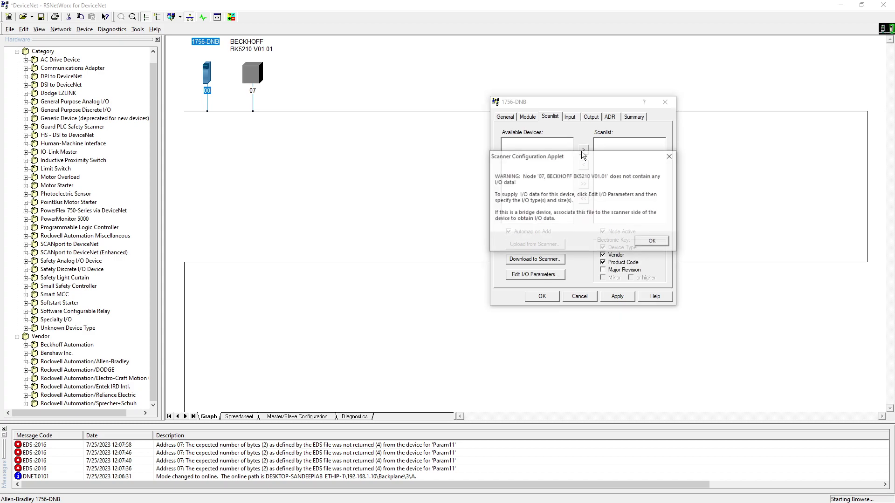
{"action": "left_click", "coordinate": [644, 239]}
{"action": "left_click", "coordinate": [621, 144]}
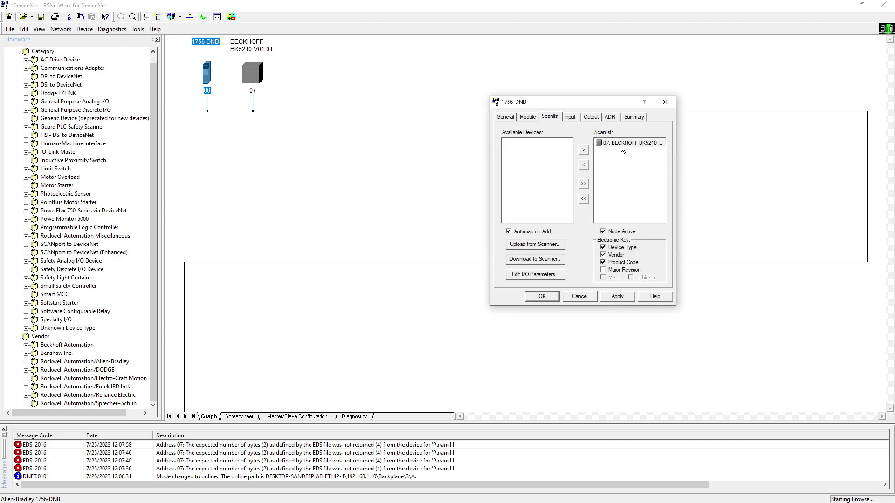
Switch the BK5210 from Polled to Change of State I/O, 3 input and 2 output bytes, automapped.
{"action": "left_click", "coordinate": [535, 274]}
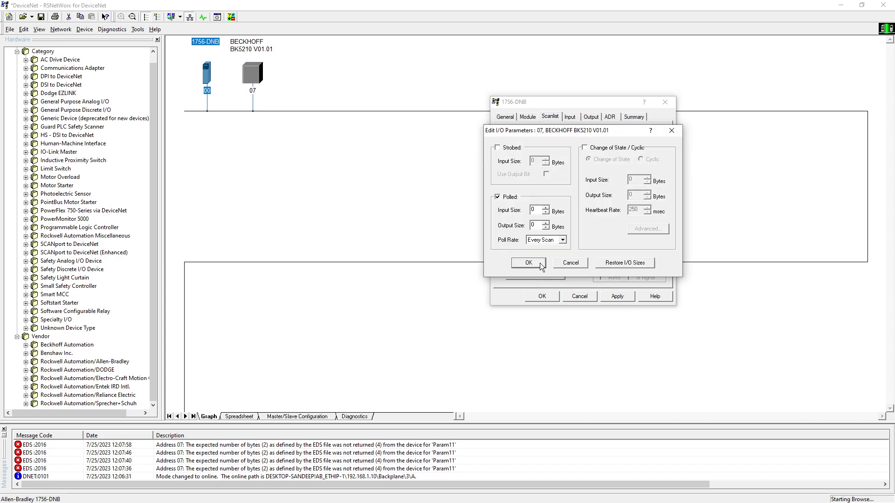
{"action": "left_click", "coordinate": [497, 198]}
{"action": "left_click", "coordinate": [585, 148]}
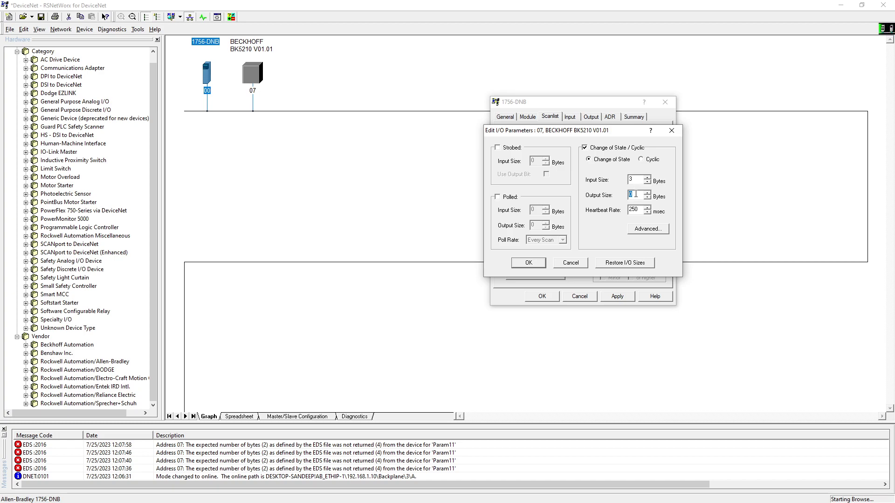
{"action": "left_click", "coordinate": [529, 264]}
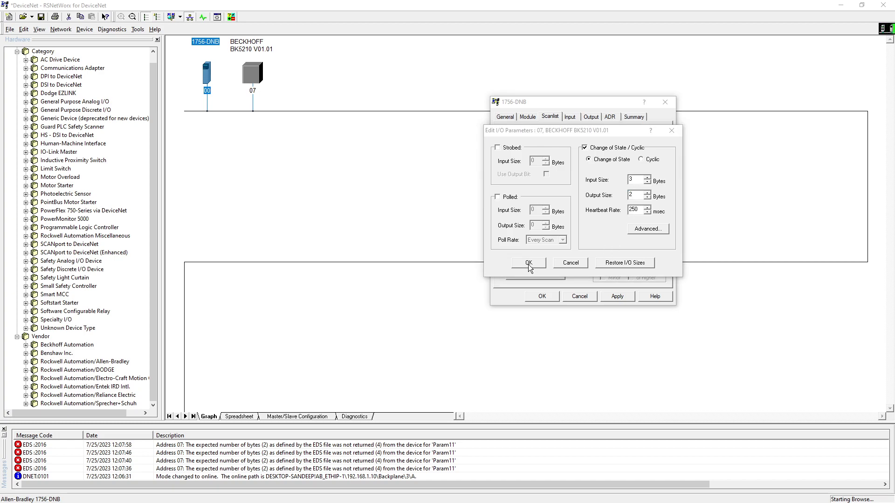
{"action": "left_click", "coordinate": [600, 242]}
{"action": "left_click", "coordinate": [609, 231]}
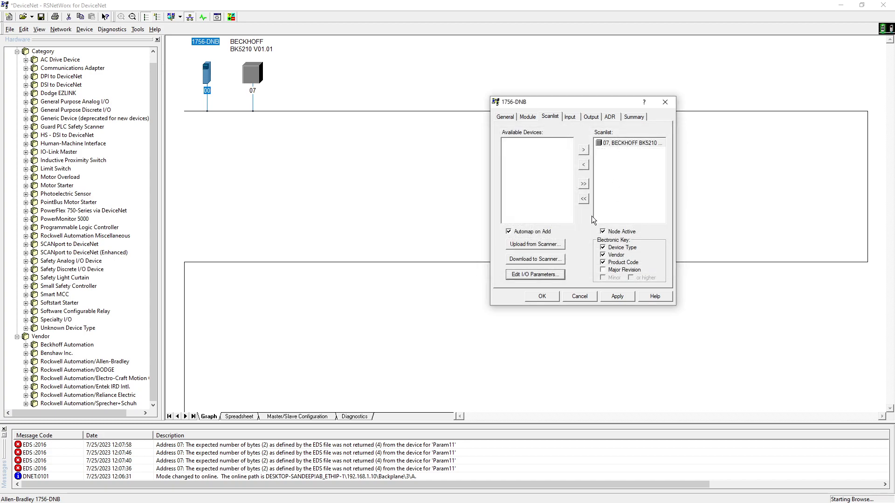
Reopen the BK5210's I/O parameters to verify the Change of State settings.
{"action": "left_click", "coordinate": [619, 144]}
{"action": "left_click", "coordinate": [545, 275]}
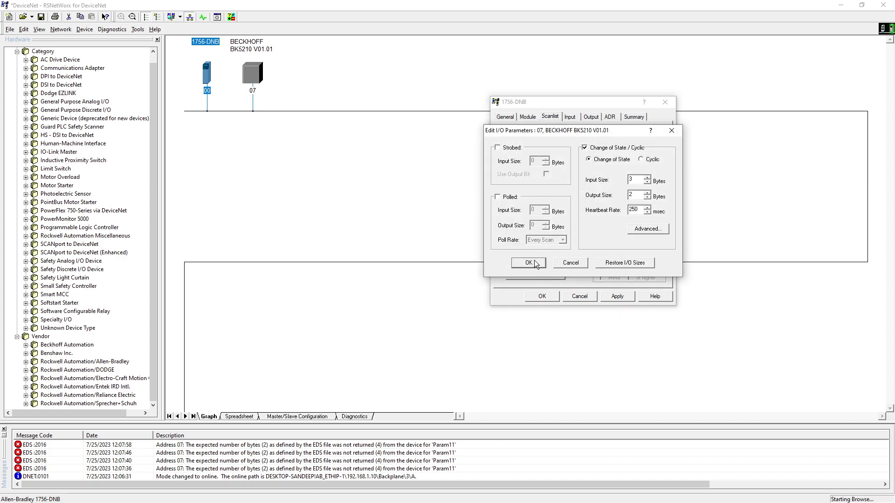
{"action": "left_click", "coordinate": [537, 261]}
{"action": "left_click", "coordinate": [599, 240]}
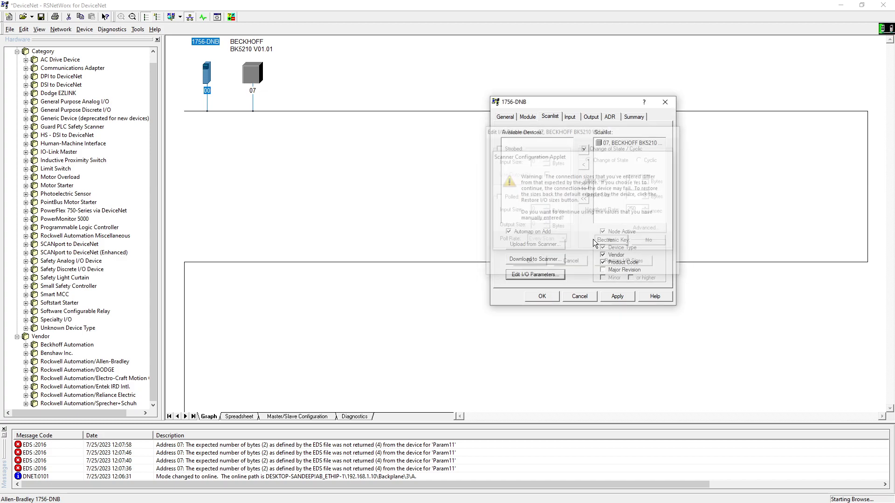
Review the BK5210 mapping at 1:I.Data[0] and 1:O.Data[0], then apply and download to the scanner.
{"action": "left_click", "coordinate": [574, 117]}
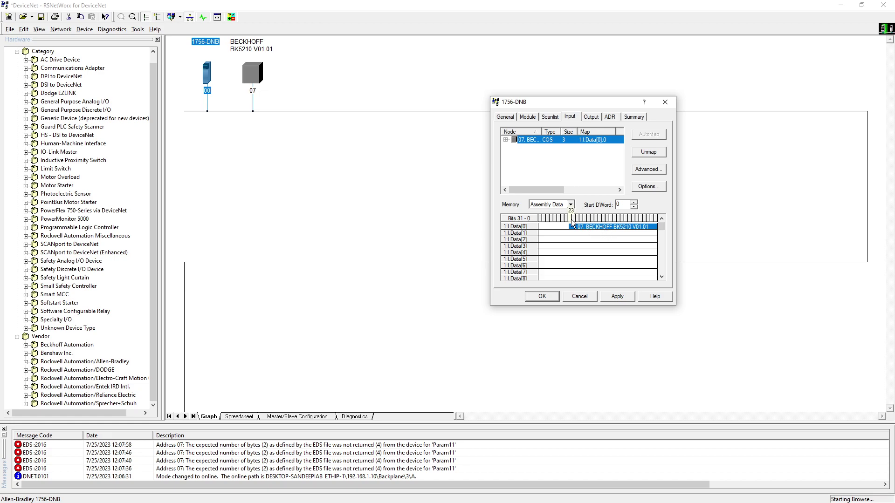
{"action": "left_click", "coordinate": [590, 116]}
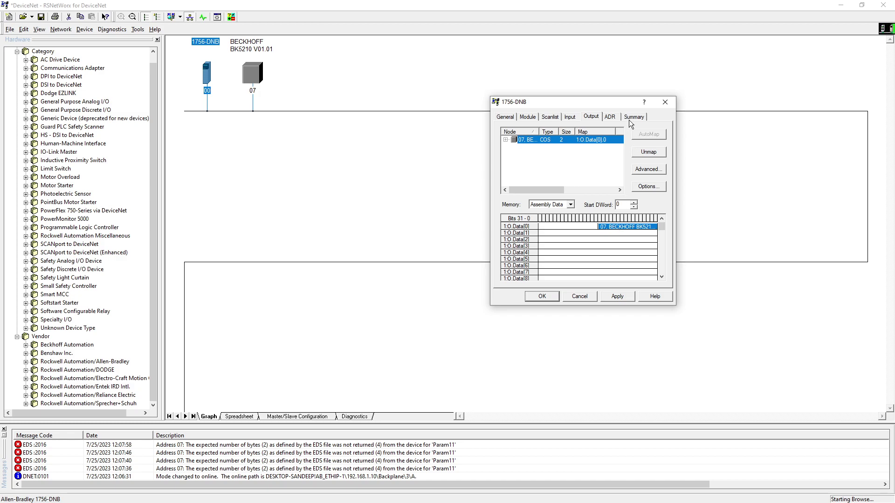
{"action": "left_click", "coordinate": [615, 117]}
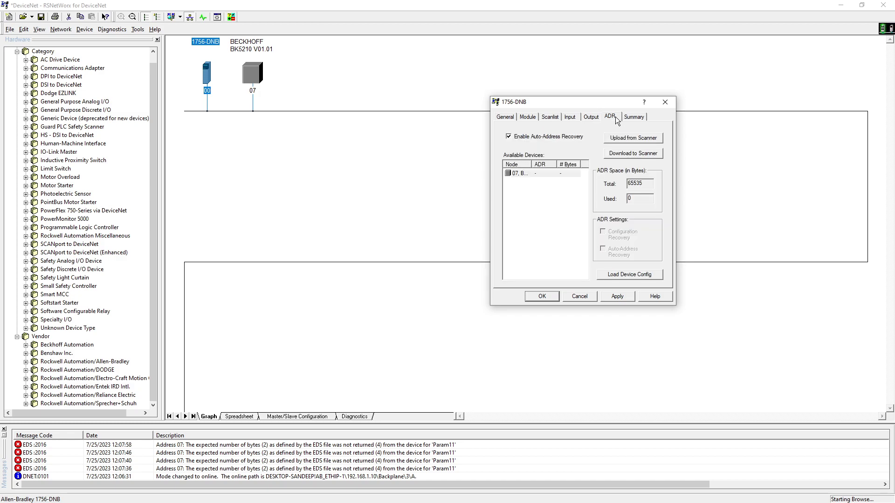
{"action": "left_click", "coordinate": [617, 296]}
{"action": "left_click", "coordinate": [569, 224]}
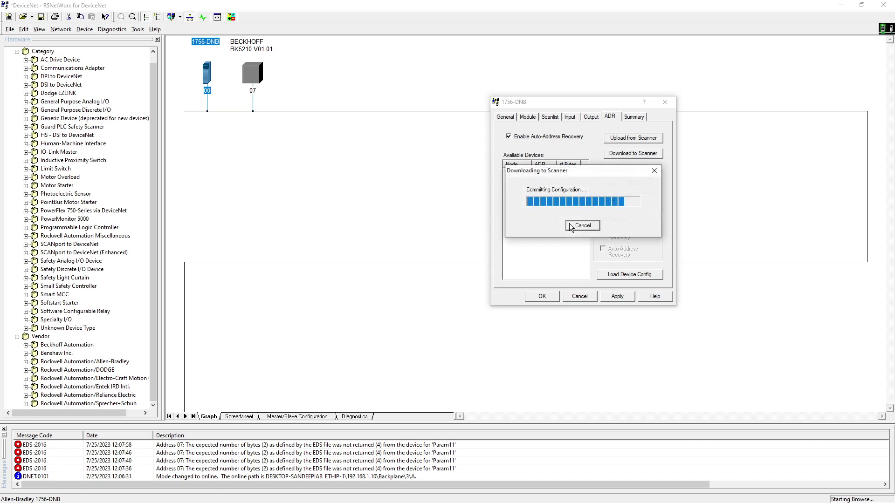
Run diagnostics on both devices, inspect the 1756-DNB idle-mode warning, then stop the run.
{"action": "left_click", "coordinate": [552, 296]}
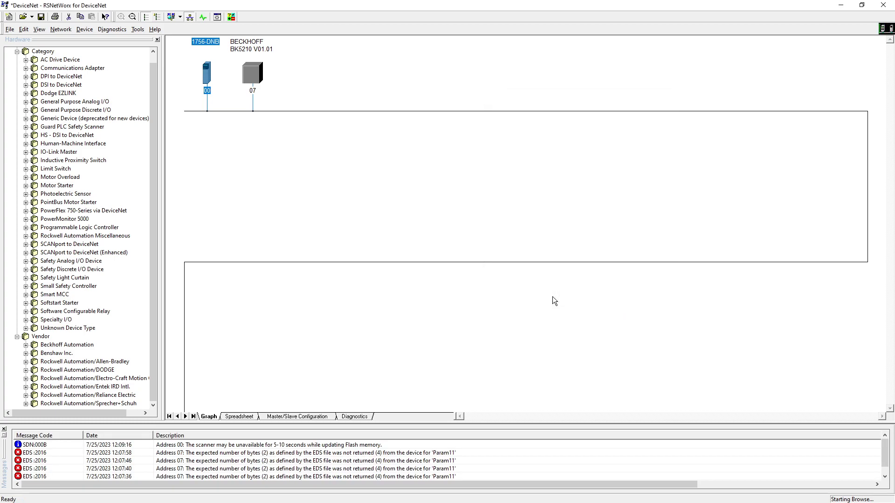
{"action": "left_click", "coordinate": [344, 416]}
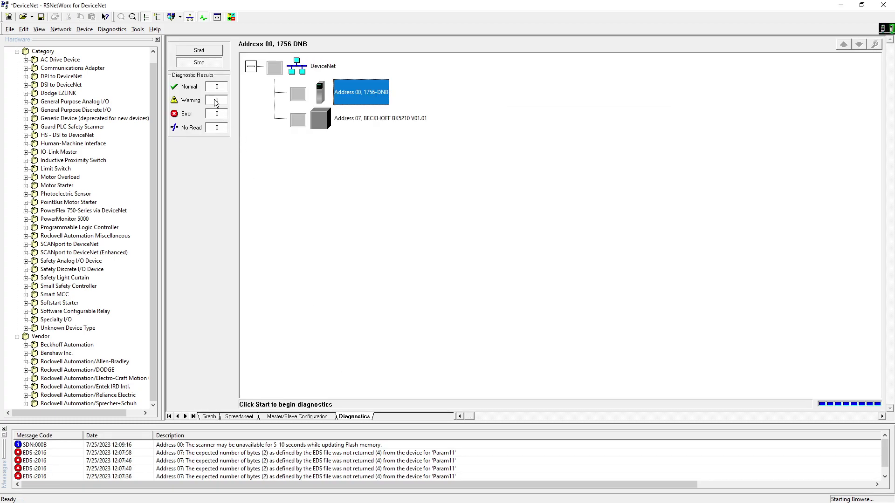
{"action": "left_click", "coordinate": [202, 51]}
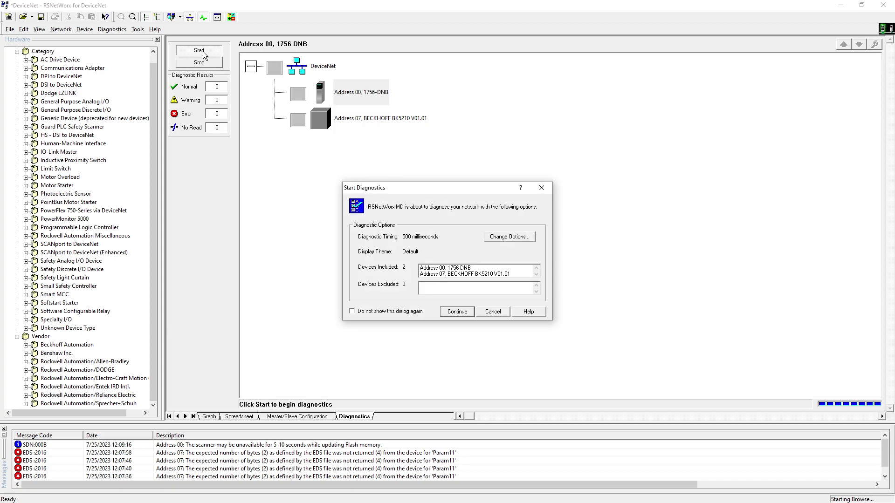
{"action": "left_click", "coordinate": [452, 309]}
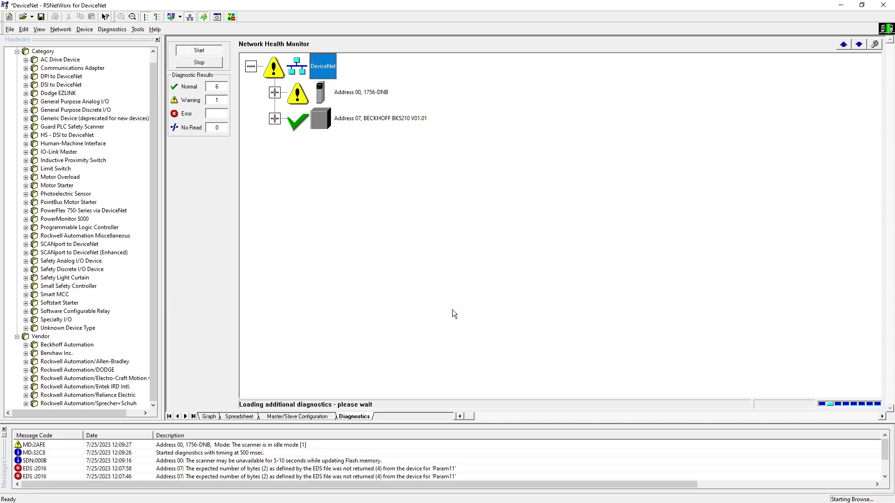
{"action": "left_click", "coordinate": [277, 94]}
{"action": "left_click", "coordinate": [349, 224]}
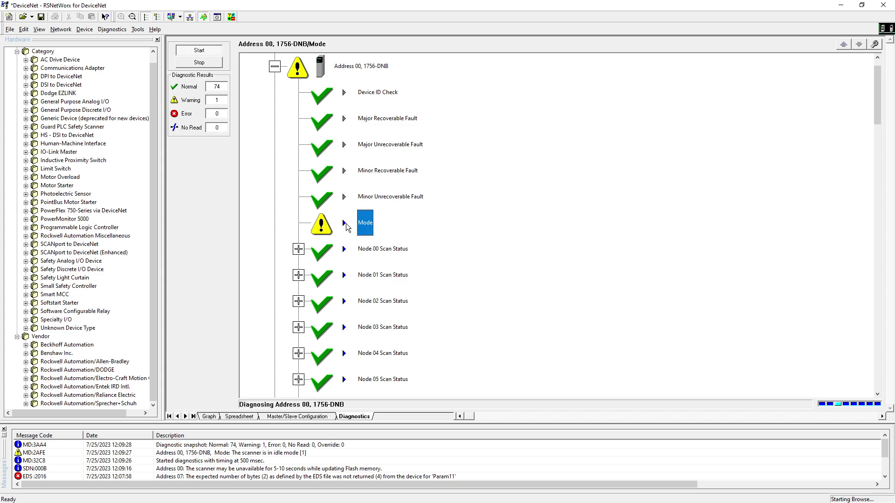
{"action": "scroll", "coordinate": [284, 112], "scroll_direction": "up", "scroll_amount": 1}
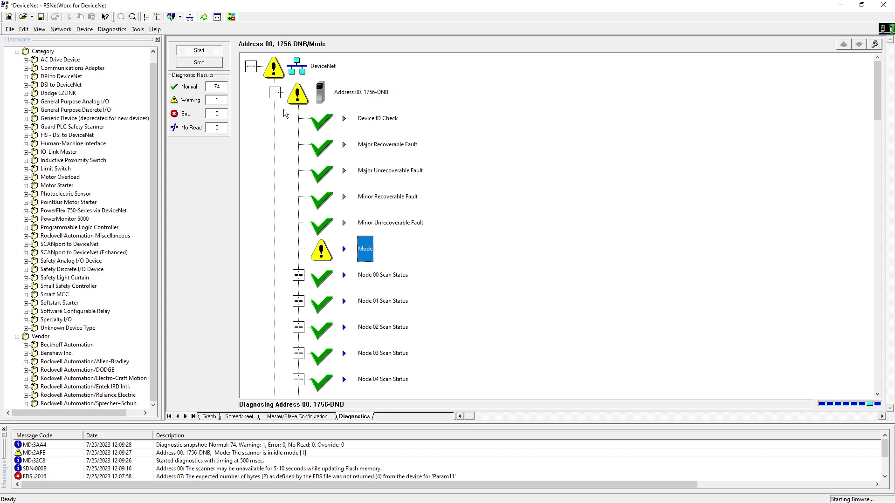
{"action": "left_click", "coordinate": [275, 92]}
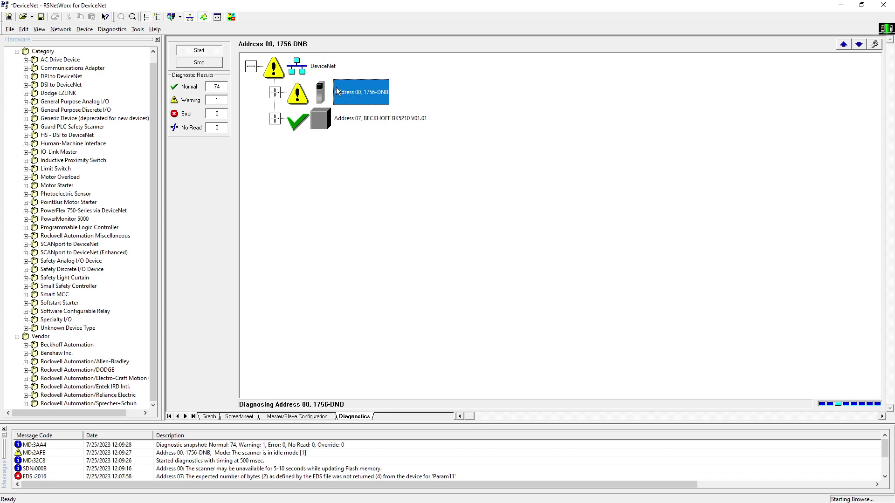
{"action": "left_click", "coordinate": [216, 63]}
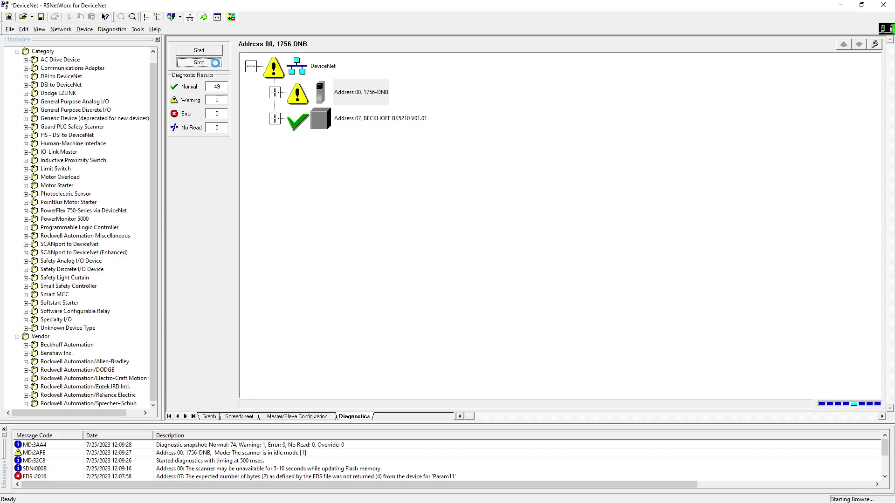
Save the network in the Dnet folder, inserting _BKH into the file name: DeviceNe_BKHt.dnt.
{"action": "left_click", "coordinate": [41, 17]}
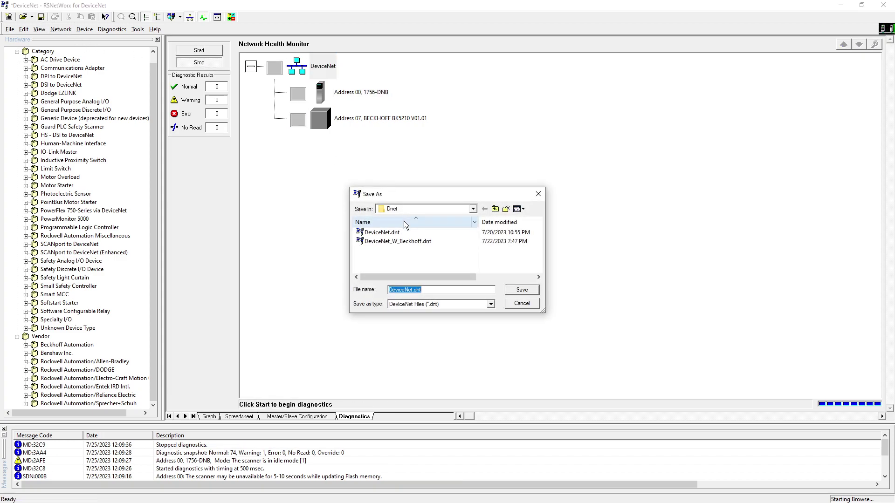
{"action": "left_click", "coordinate": [474, 209]}
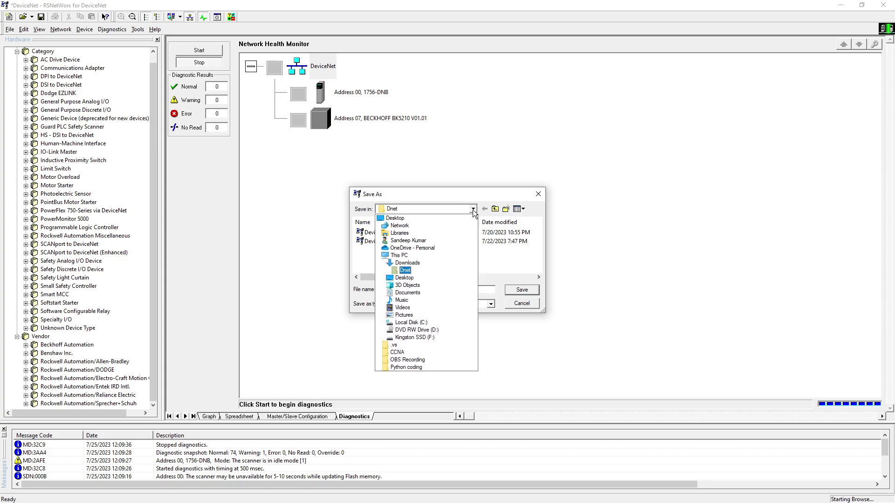
{"action": "left_click", "coordinate": [473, 209]}
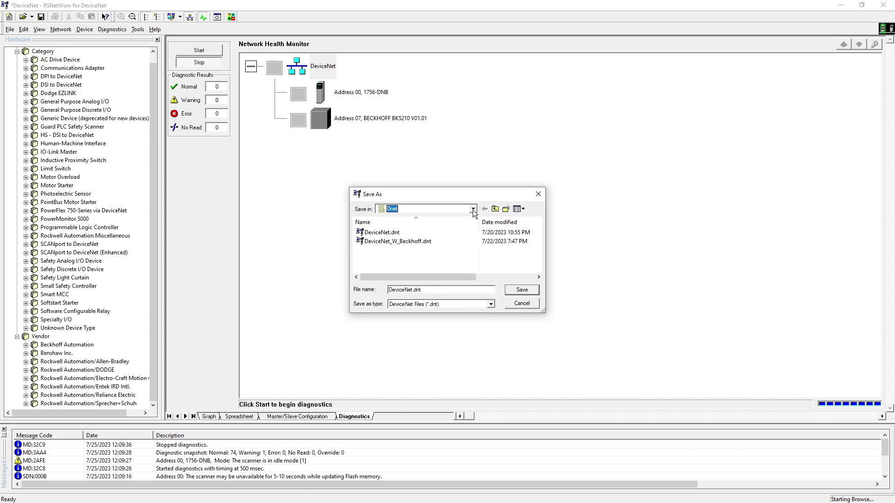
{"action": "left_click", "coordinate": [435, 289]}
{"action": "double_click", "coordinate": [436, 290]}
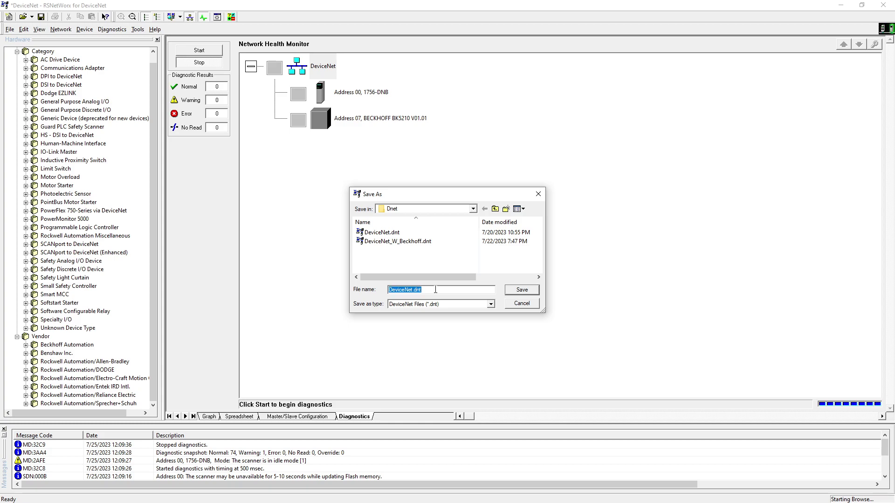
{"action": "left_click", "coordinate": [435, 289]}
{"action": "type", "text": "_BKH"}
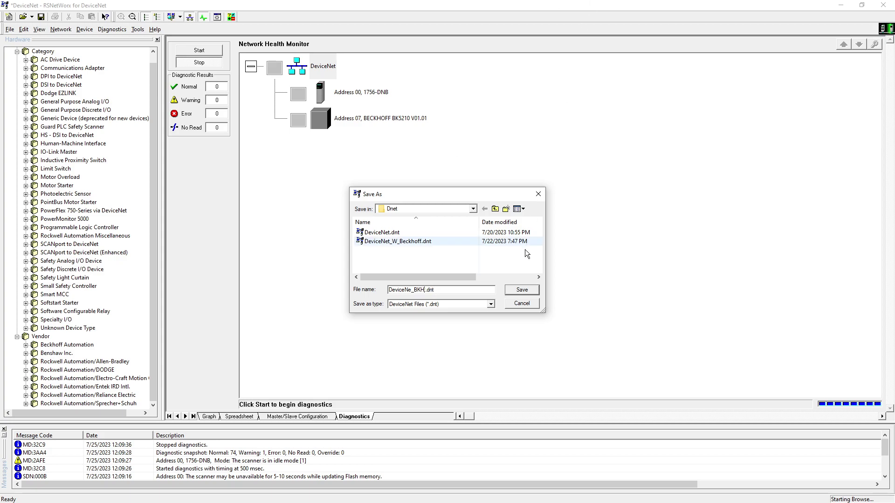
{"action": "left_click", "coordinate": [519, 290]}
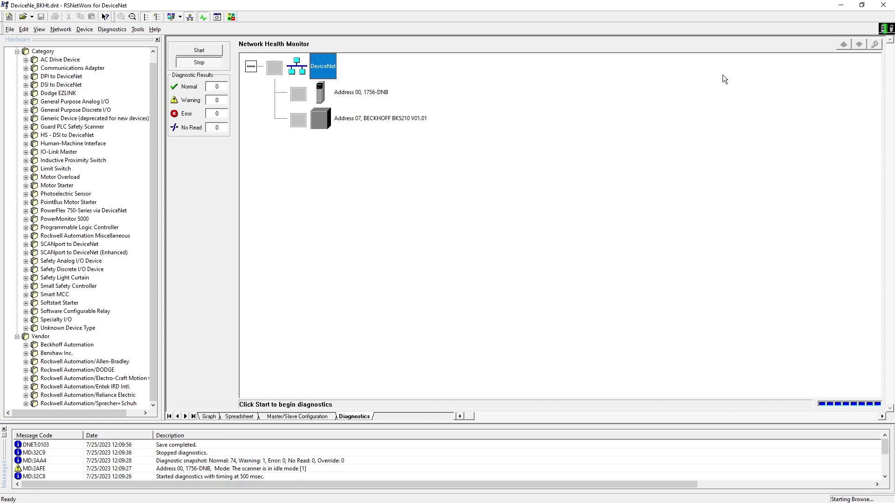
In RSLogix 5000, open the 1756-DNB module's RSNetWorx file link settings.
{"action": "left_click", "coordinate": [841, 5]}
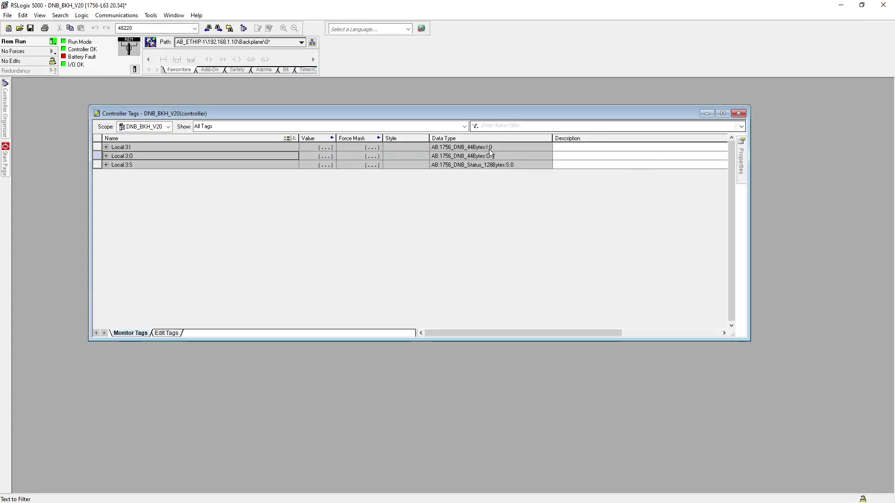
{"action": "left_click", "coordinate": [6, 110]}
{"action": "double_click", "coordinate": [66, 269]}
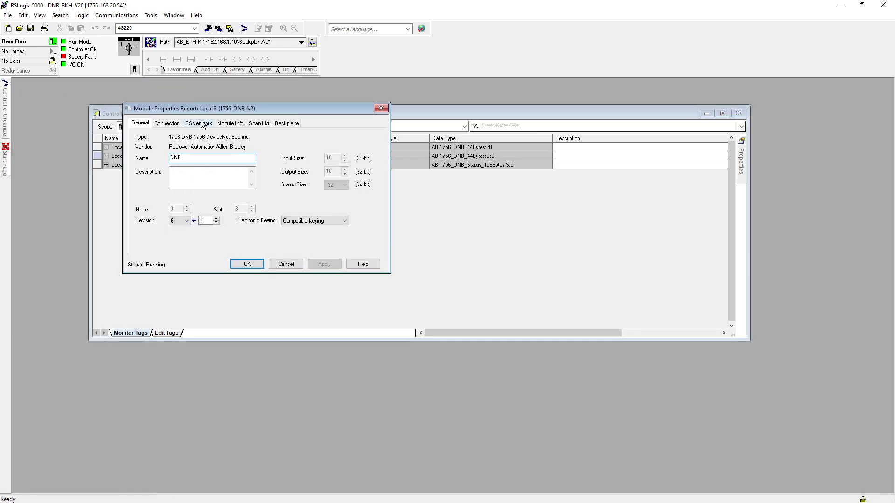
{"action": "left_click", "coordinate": [199, 123]}
Link DeviceNe_BKHt.dnt from Downloads\Dnet to the module and apply the change.
{"action": "left_click", "coordinate": [357, 139]}
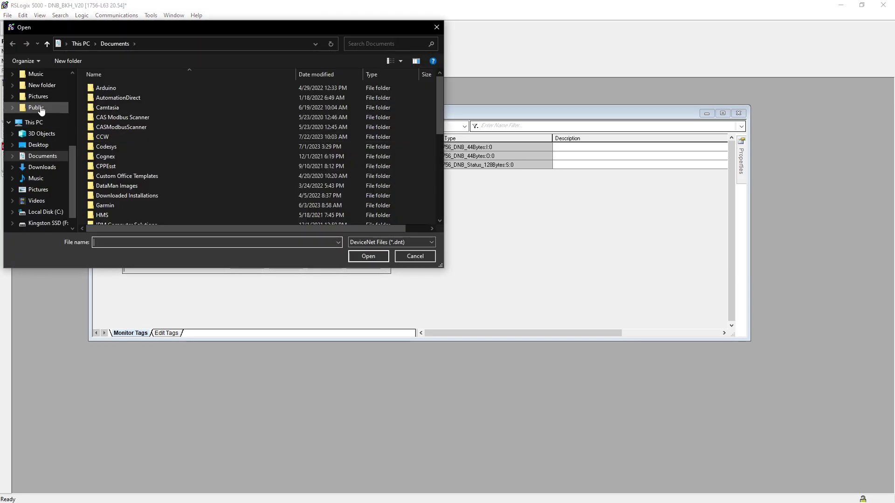
{"action": "left_click", "coordinate": [43, 168]}
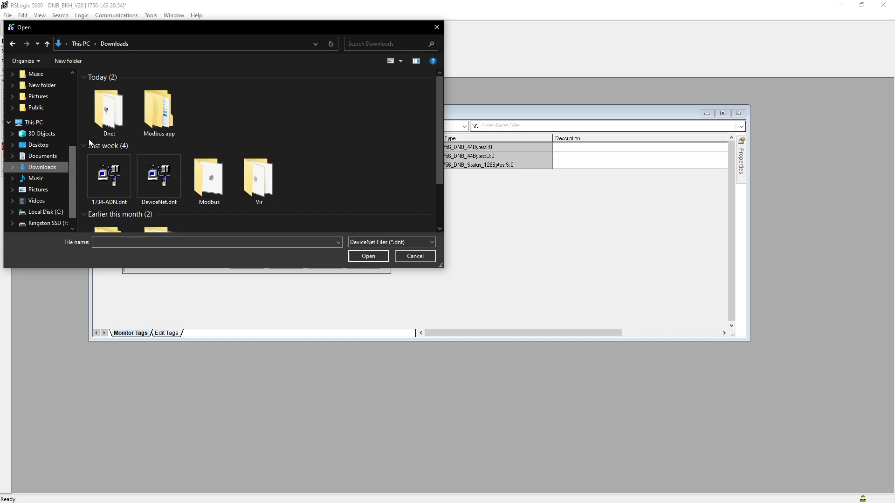
{"action": "double_click", "coordinate": [113, 130]}
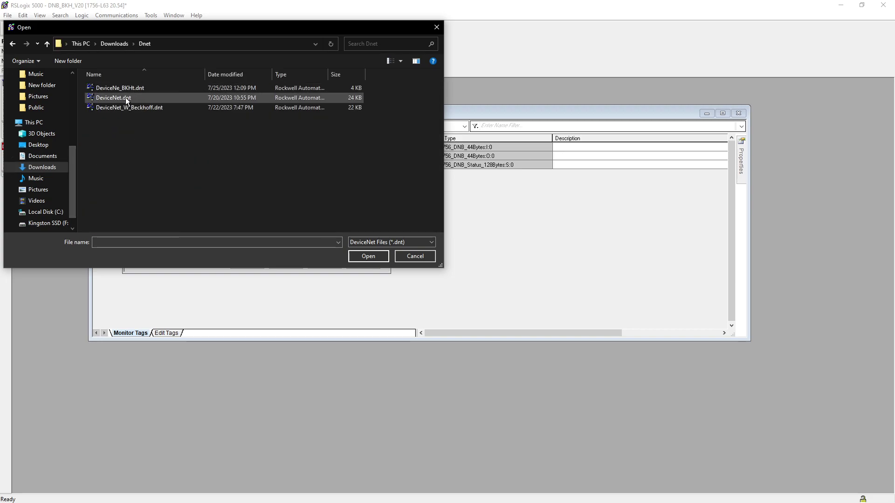
{"action": "left_click", "coordinate": [135, 89]}
{"action": "left_click", "coordinate": [369, 257]}
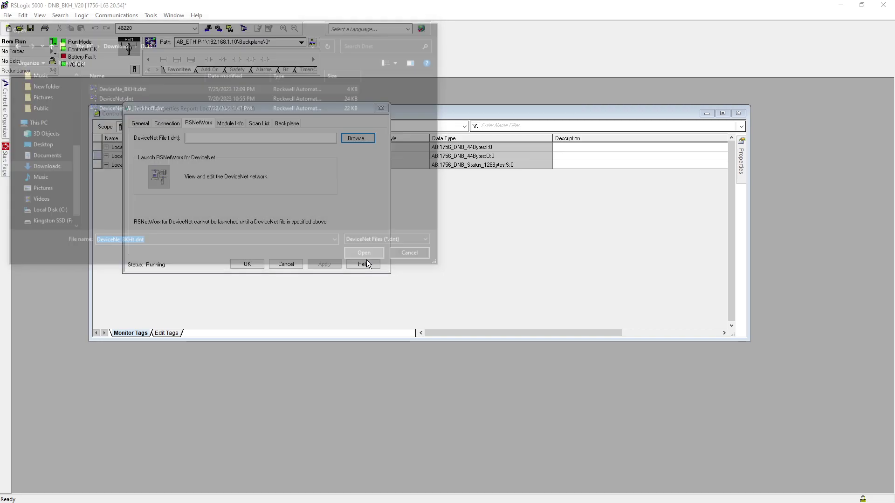
{"action": "left_click", "coordinate": [324, 264]}
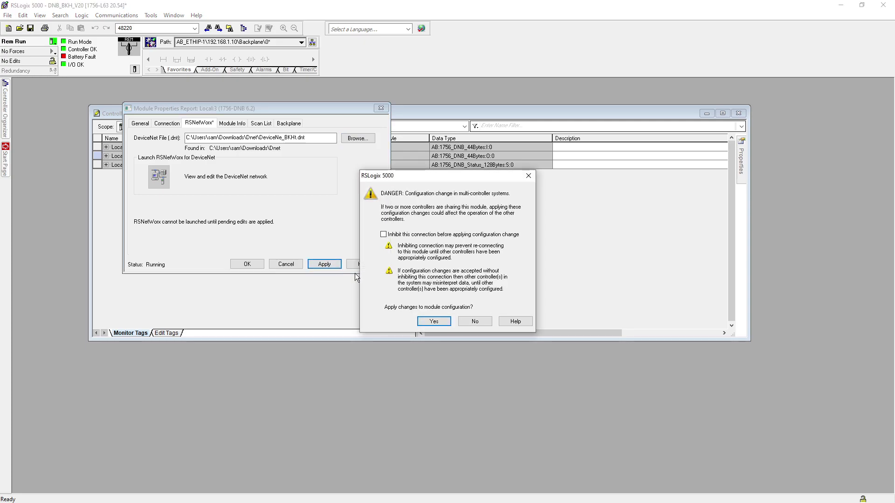
{"action": "left_click", "coordinate": [433, 321]}
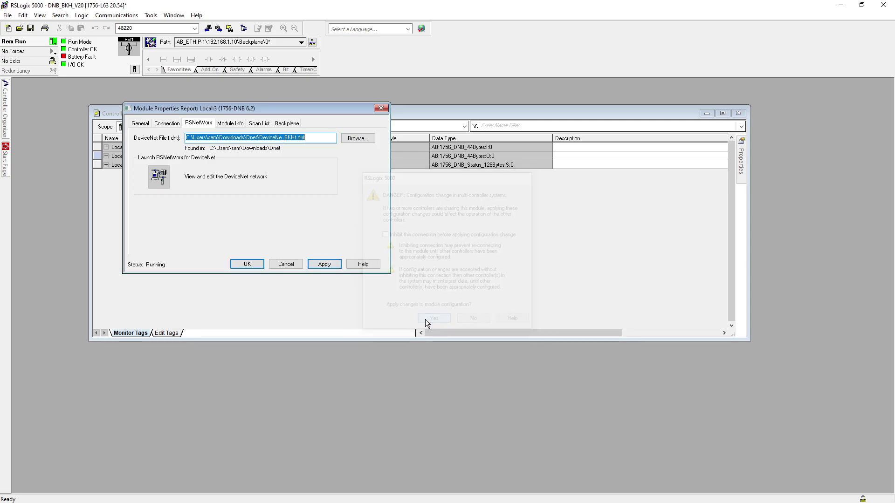
{"action": "left_click", "coordinate": [249, 264]}
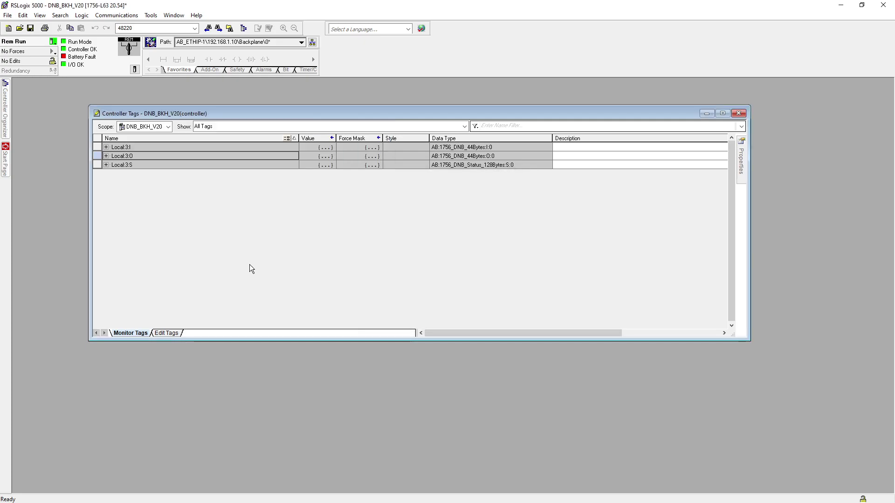
Maximize Controller Tags and place RSLogix on the left half beside the rack camera.
{"action": "left_click", "coordinate": [722, 113]}
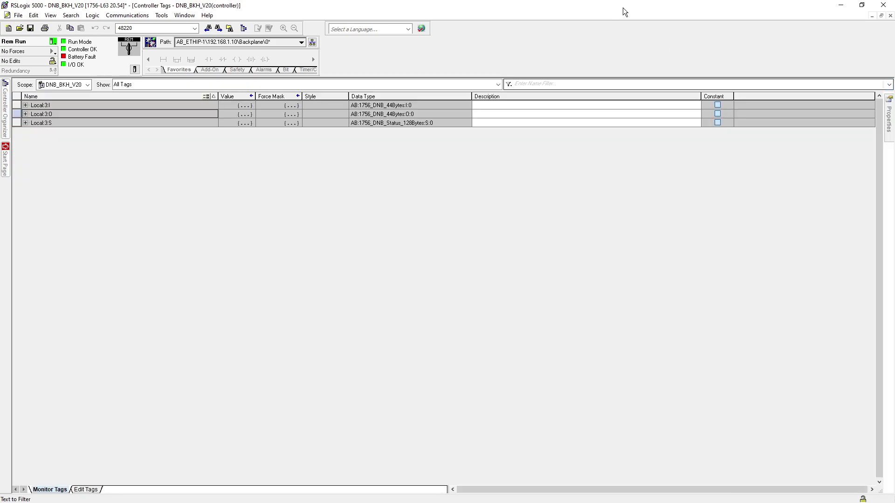
{"action": "left_click_drag", "start_coordinate": [623, 7], "coordinate": [1, 121]}
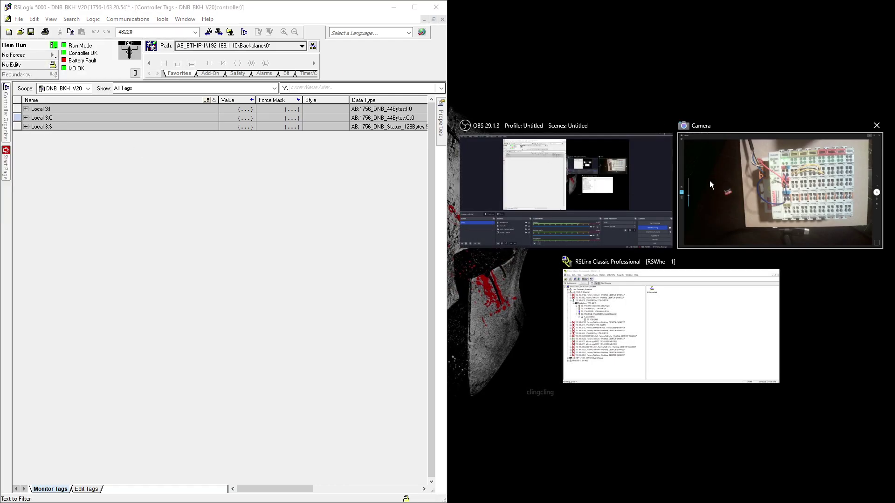
{"action": "left_click", "coordinate": [745, 185]}
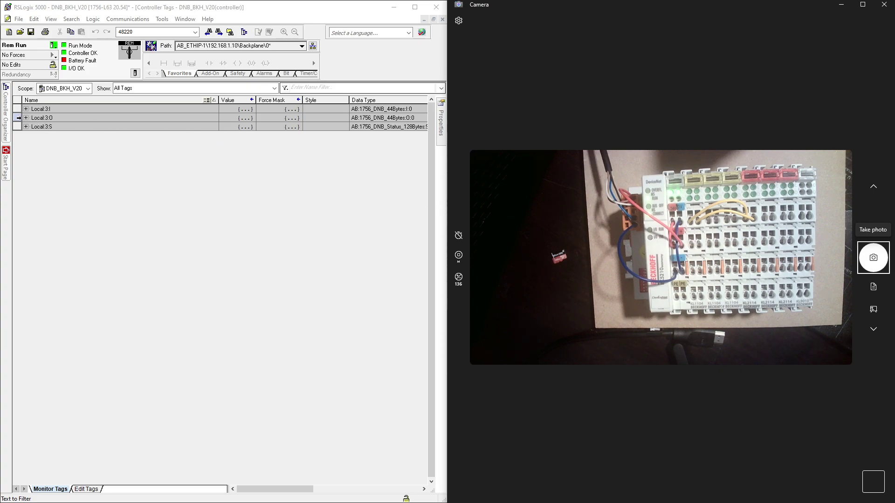
Set Local:3:O.CommandRegister.Run to 1, then collapse Local:3:O.
{"action": "left_click", "coordinate": [26, 118]}
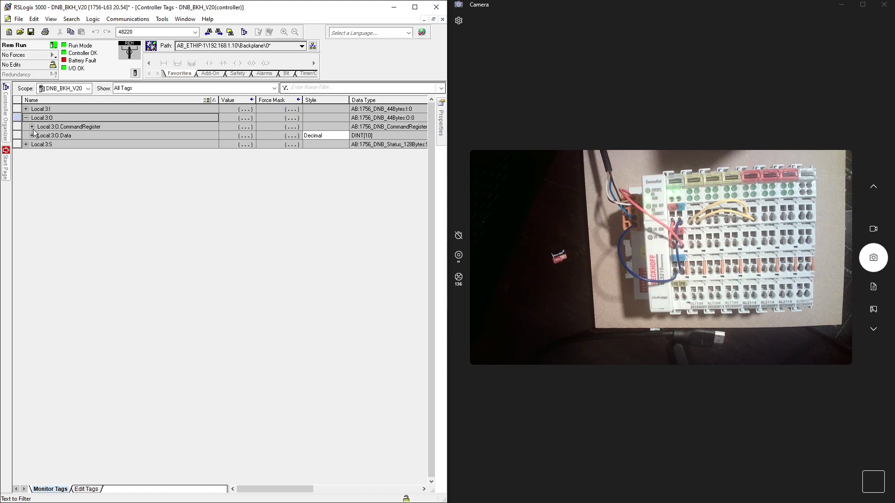
{"action": "left_click", "coordinate": [31, 127]}
{"action": "left_click", "coordinate": [239, 136]}
{"action": "left_click", "coordinate": [239, 136]}
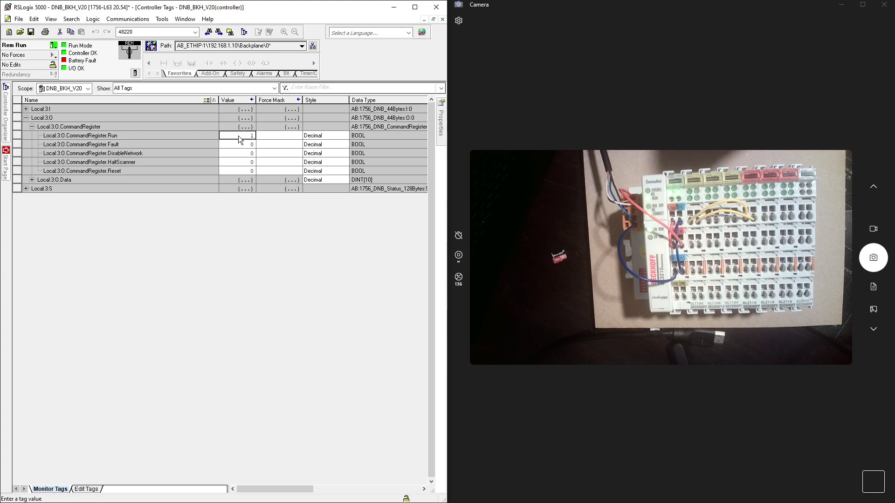
{"action": "left_click", "coordinate": [26, 118]}
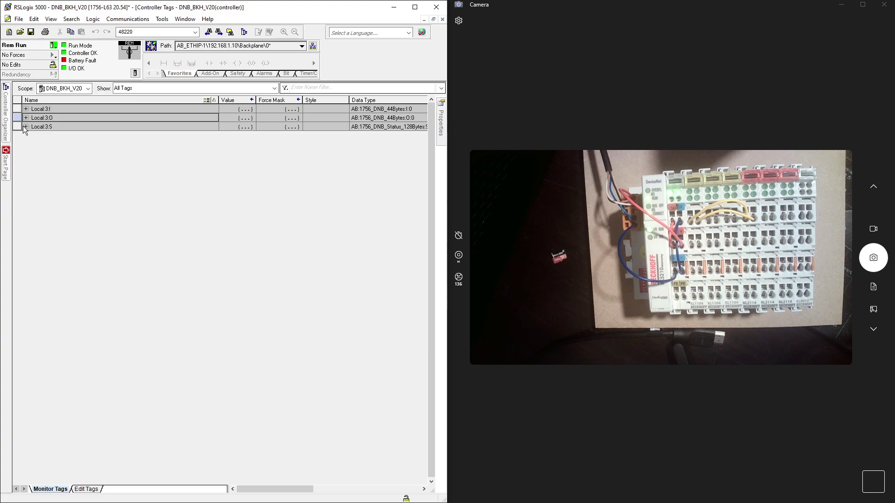
Set output bit Local:3:O.Data[0].0 to 1.
{"action": "left_click", "coordinate": [26, 118]}
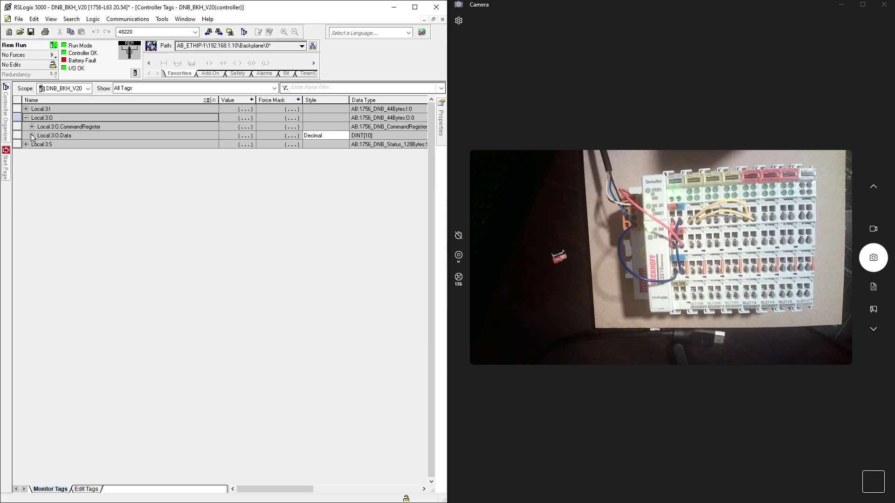
{"action": "left_click", "coordinate": [32, 136]}
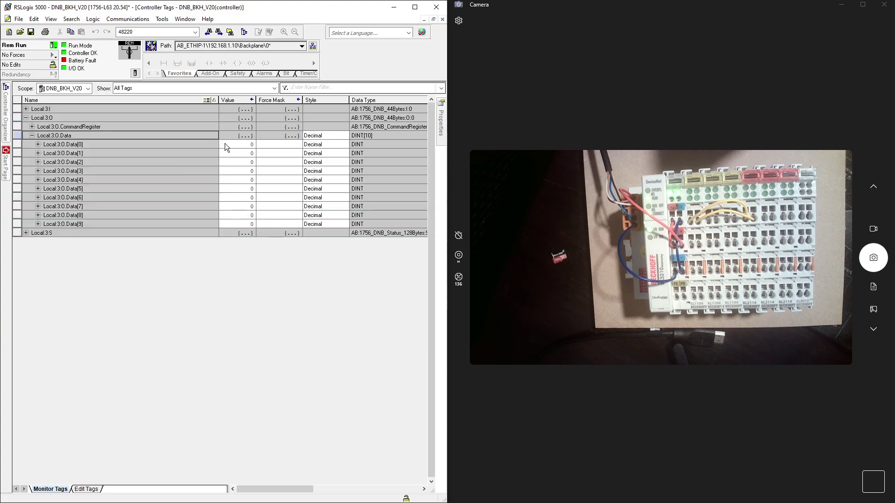
{"action": "left_click", "coordinate": [39, 145]}
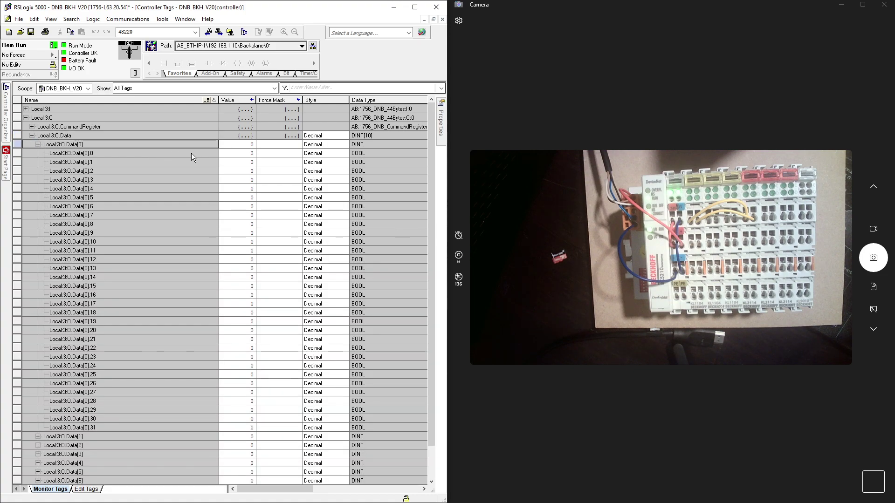
{"action": "left_click", "coordinate": [232, 153]}
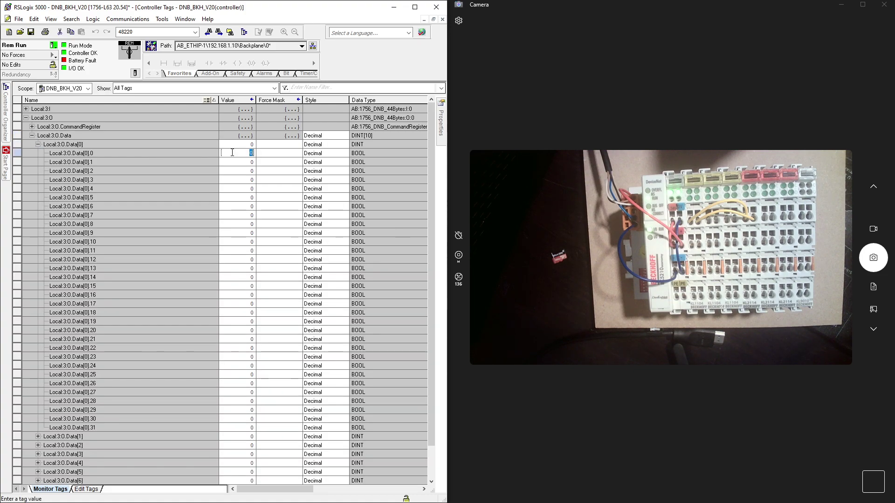
{"action": "key", "text": "Return"}
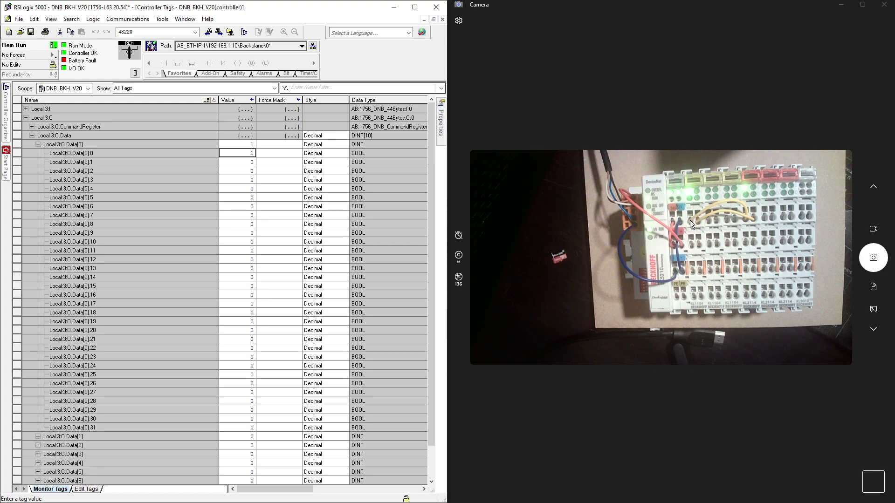
Check that input word Local:3:I.Data[0] reads 1, with bit 0 set.
{"action": "left_click", "coordinate": [26, 117]}
{"action": "left_click", "coordinate": [26, 108]}
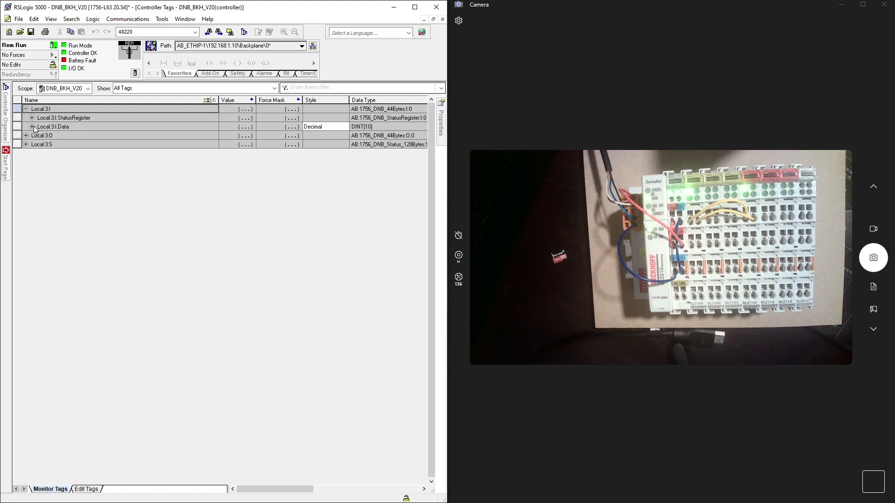
{"action": "left_click", "coordinate": [31, 126]}
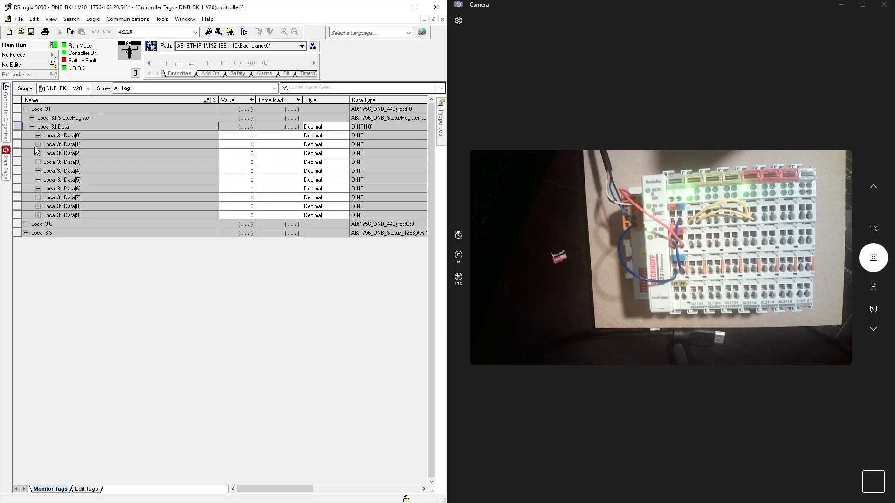
{"action": "left_click", "coordinate": [38, 136]}
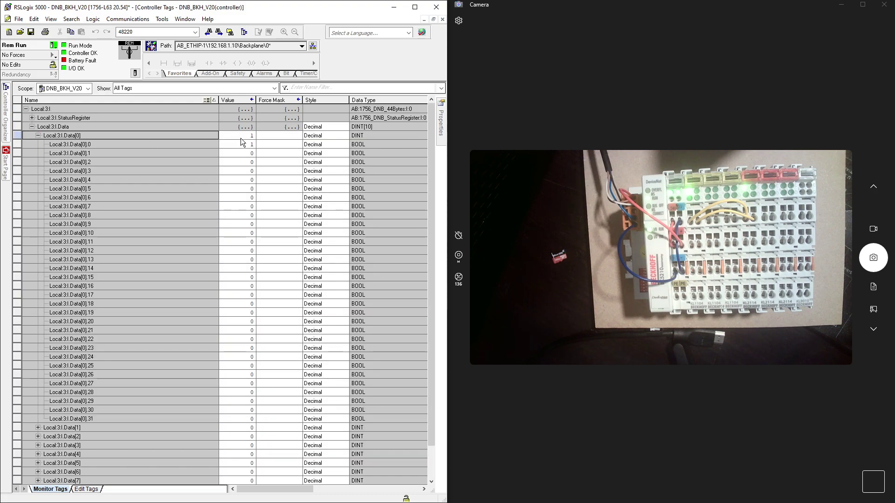
{"action": "left_click", "coordinate": [241, 144]}
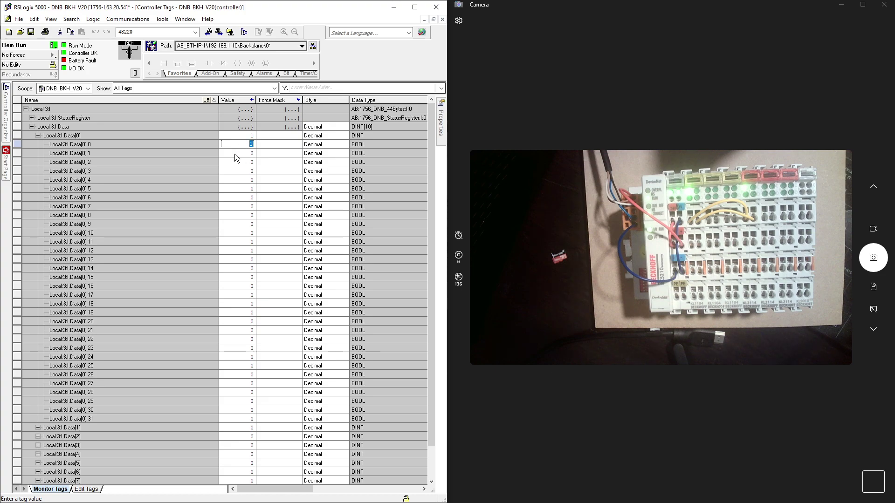
{"action": "type", "text": "0"}
{"action": "key", "text": "Return"}
{"action": "left_click", "coordinate": [38, 135]}
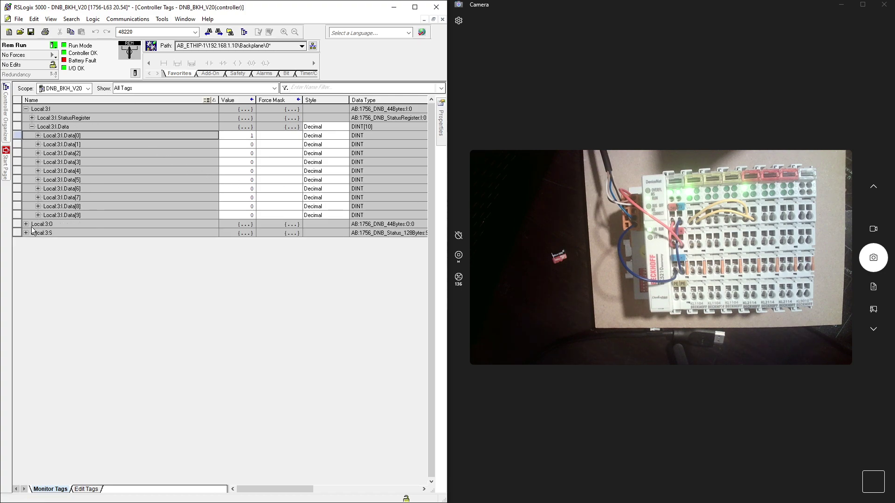
Set output bit Local:3:O.Data[0].1 to 1, making Local:3:O.Data[0] read 3.
{"action": "left_click", "coordinate": [27, 223]}
{"action": "left_click", "coordinate": [31, 241]}
{"action": "left_click", "coordinate": [33, 252]}
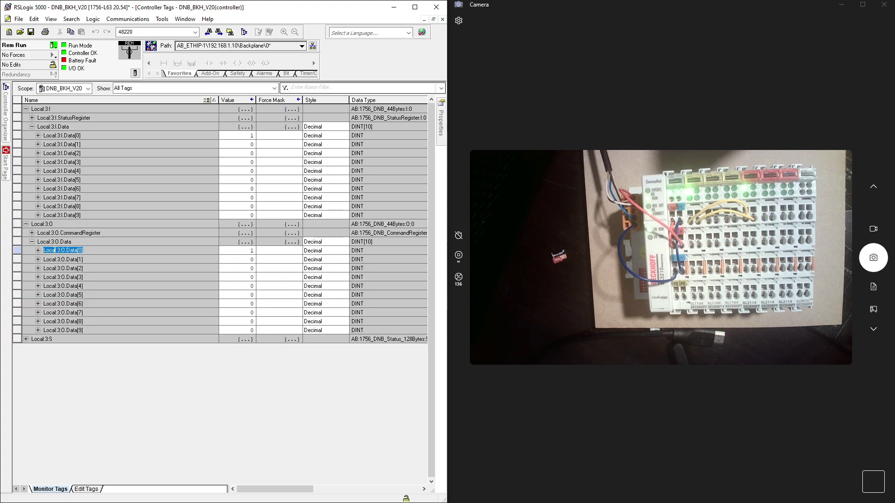
{"action": "left_click", "coordinate": [38, 250]}
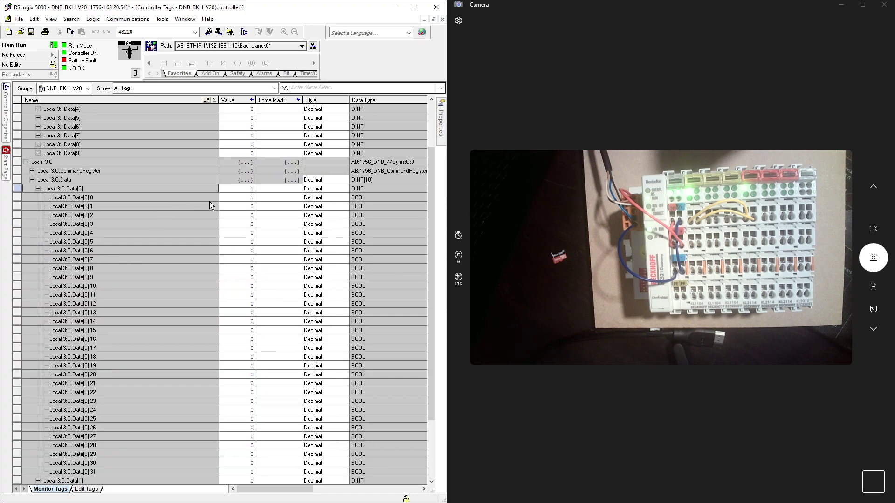
{"action": "scroll", "coordinate": [236, 208], "scroll_direction": "up", "scroll_amount": 2}
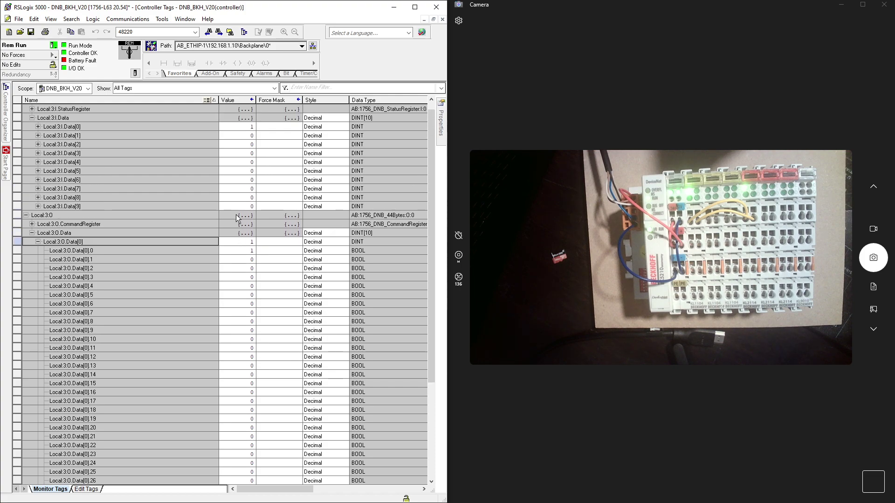
{"action": "left_click", "coordinate": [242, 269]}
{"action": "type", "text": "1"}
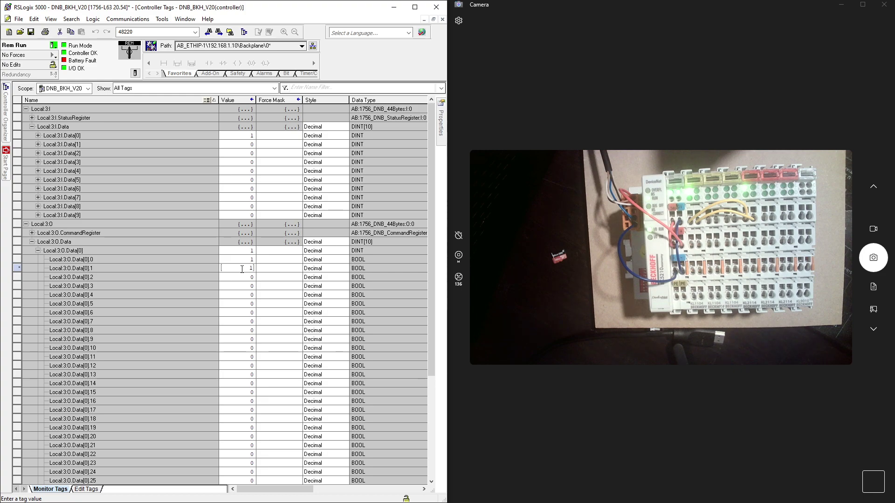
{"action": "key", "text": "Return"}
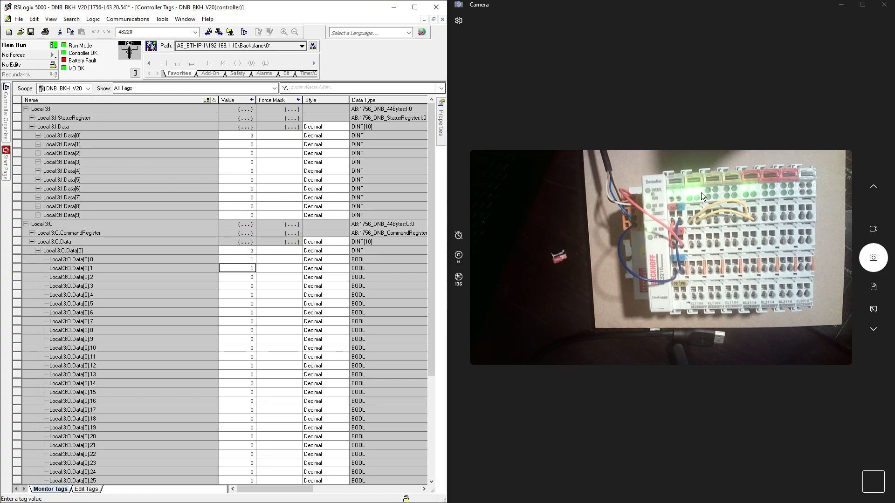
Confirm input bit Local:3:I.Data[0].1 is set so Local:3:I.Data[0] reads 3.
{"action": "left_click", "coordinate": [37, 136]}
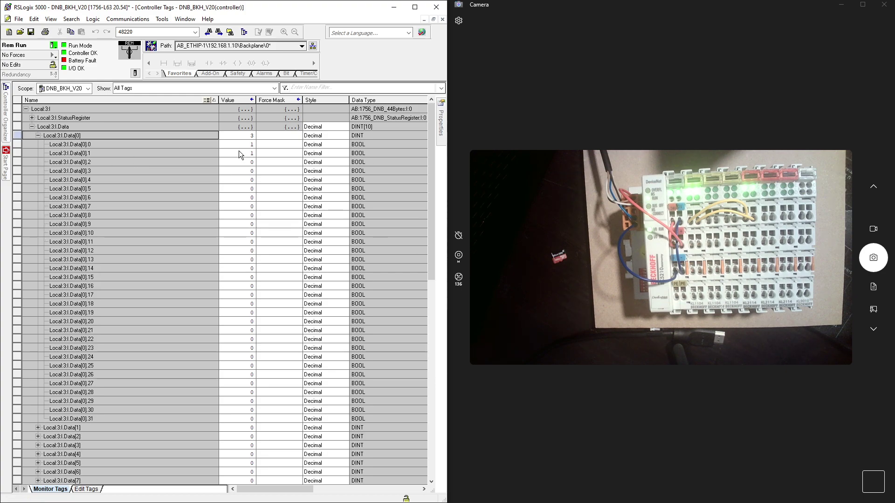
{"action": "left_click", "coordinate": [235, 153]}
{"action": "left_click", "coordinate": [234, 153]}
{"action": "left_click", "coordinate": [38, 136]}
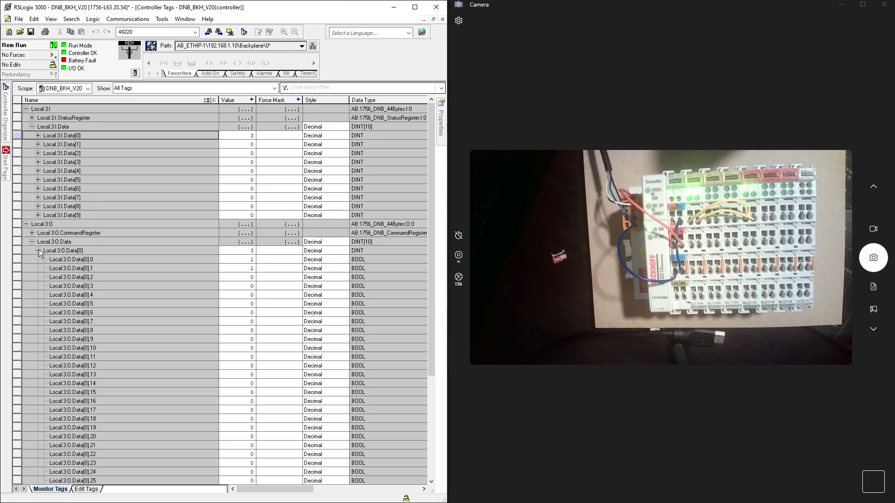
{"action": "left_click", "coordinate": [38, 251]}
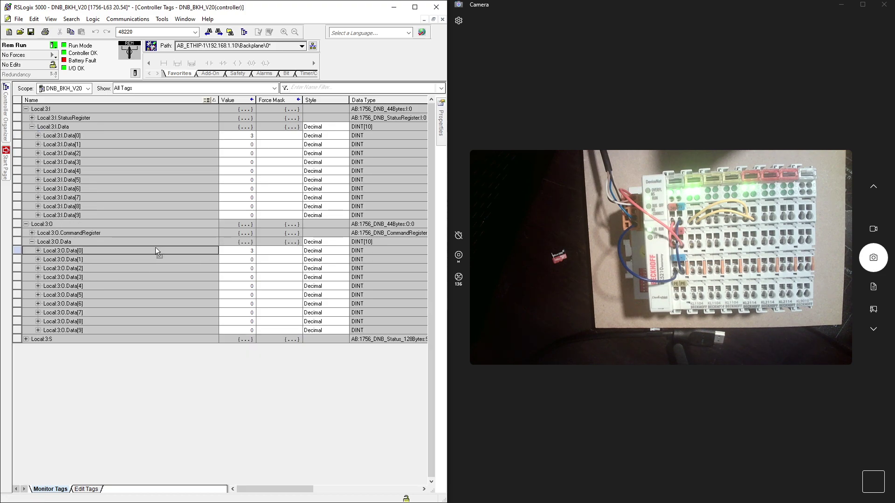